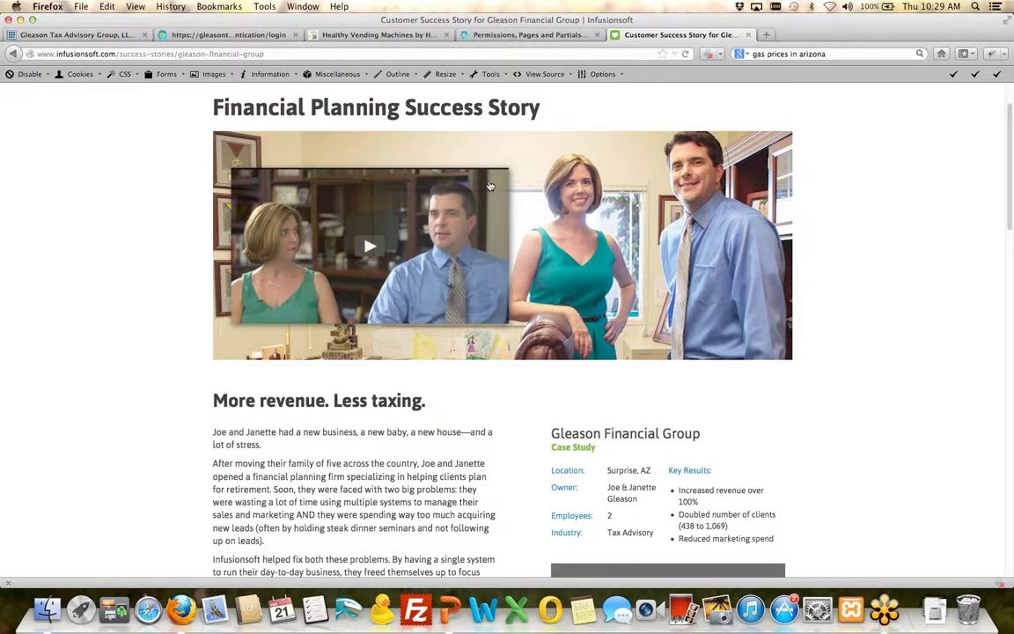
# Step: Log in to the Gleason Tax account as an admin and open the Tax Year 2012 campaign
pyautogui.click(209, 37)
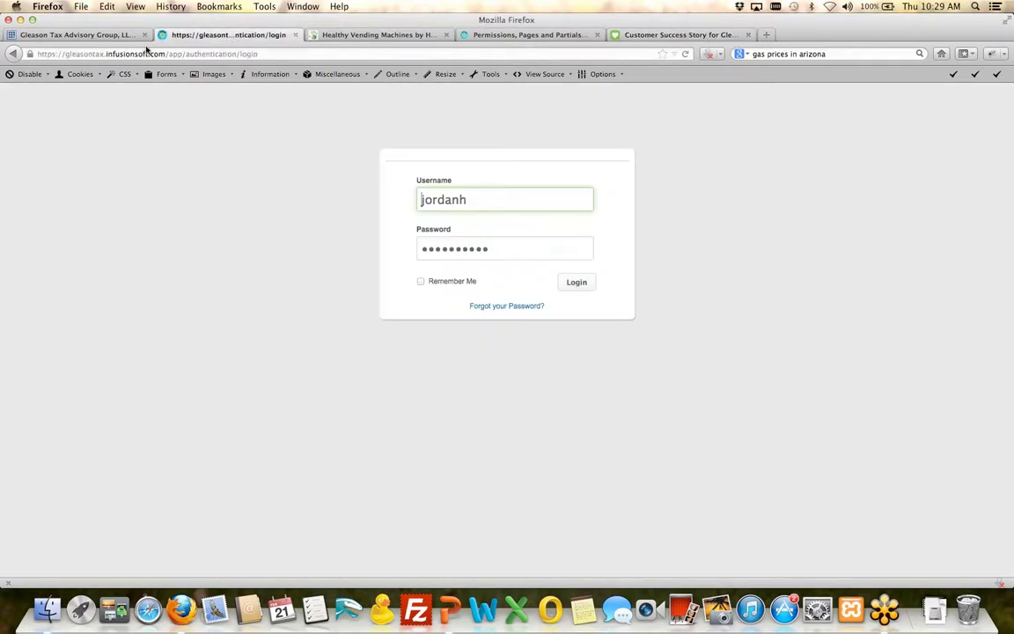
pyautogui.click(577, 283)
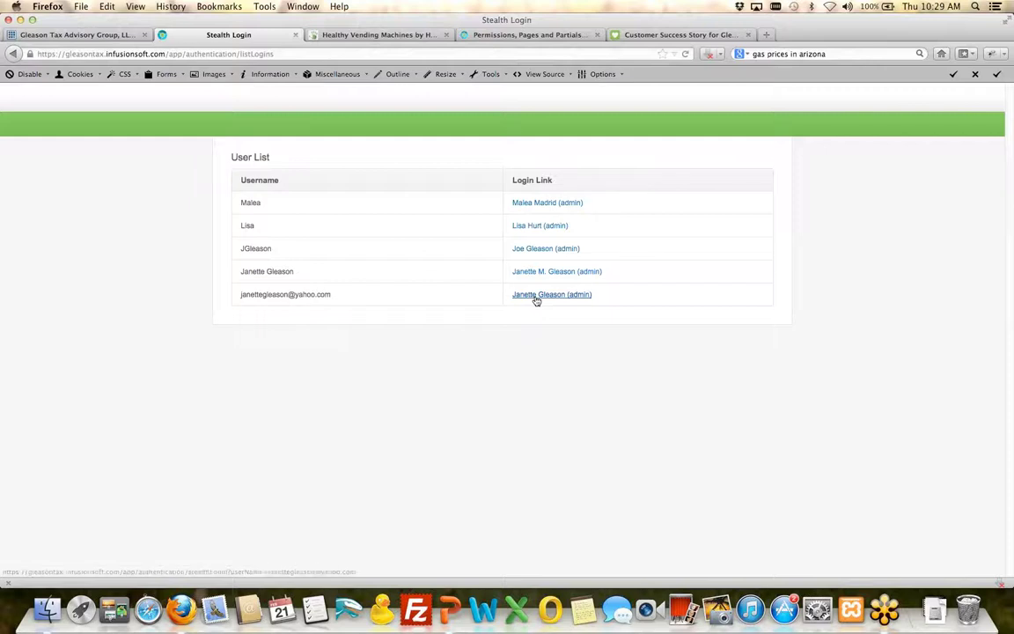
pyautogui.click(536, 294)
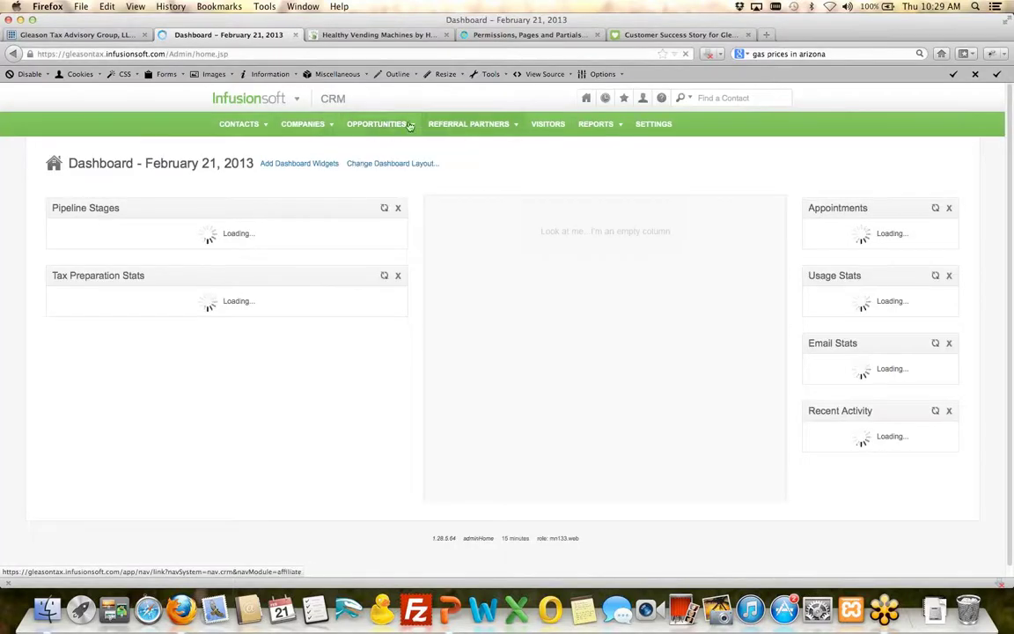
pyautogui.moveTo(288, 98)
pyautogui.click(448, 159)
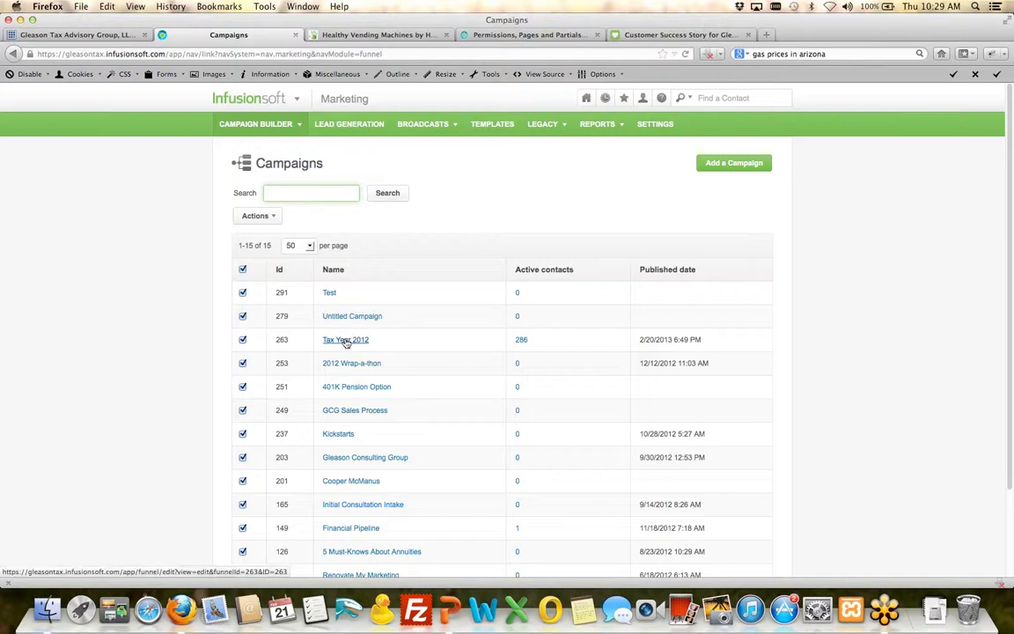
pyautogui.click(345, 341)
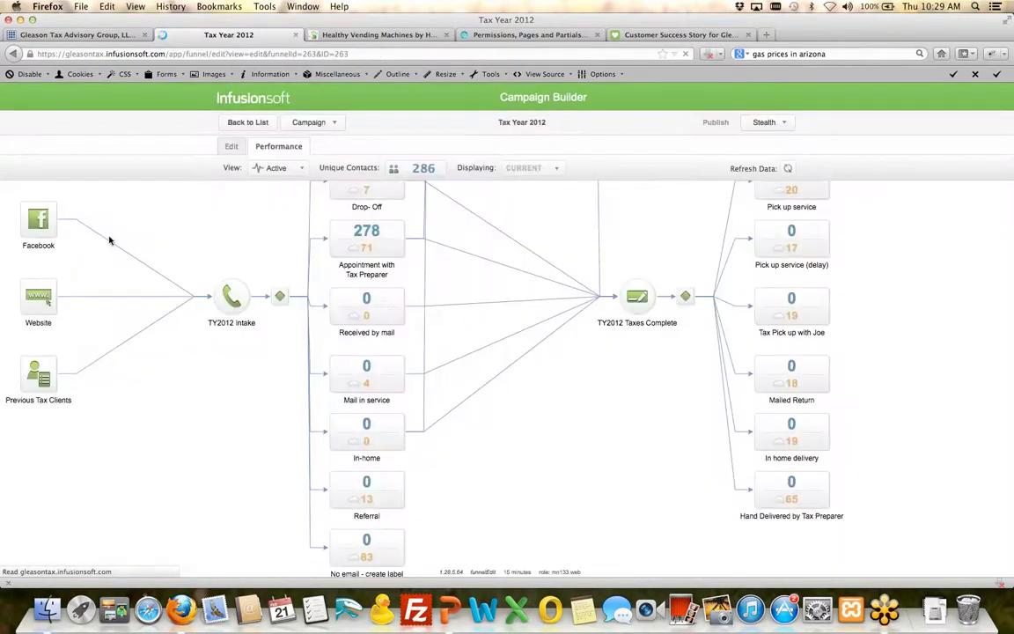
# Step: Switch the Tax Year 2012 campaign to Edit mode and pan to the reschedule web-form nodes
pyautogui.click(232, 147)
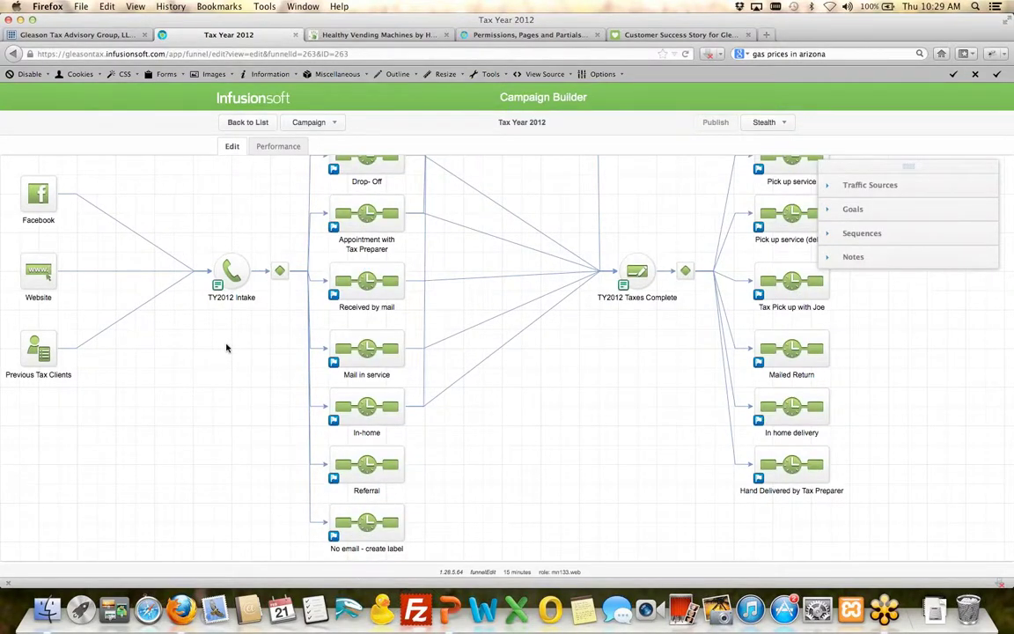
pyautogui.moveTo(226, 352)
pyautogui.mouseDown()
pyautogui.moveTo(214, 396)
pyautogui.moveTo(213, 363)
pyautogui.mouseUp()
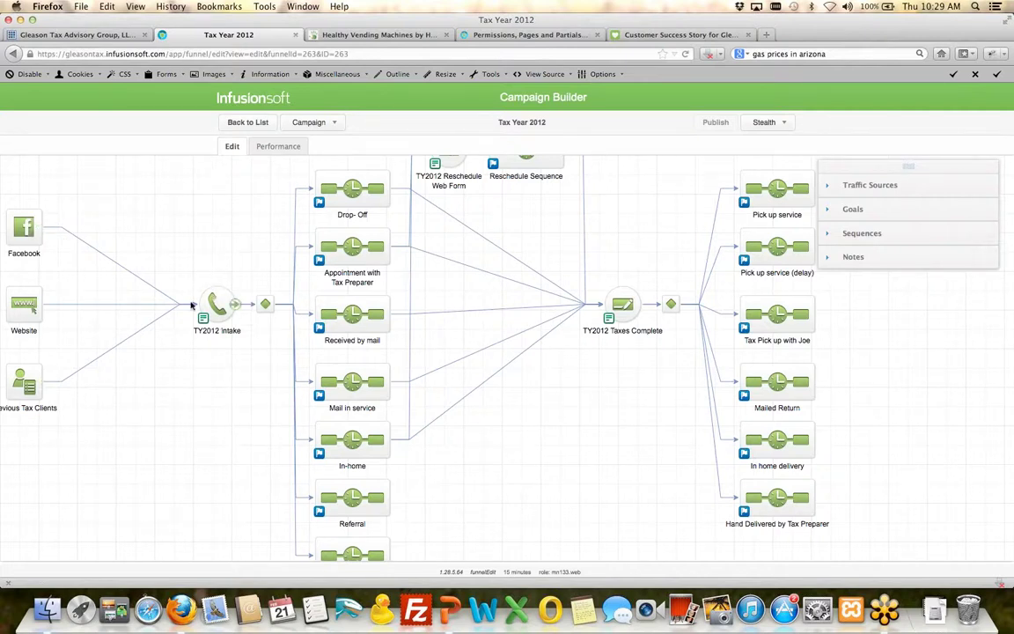
pyautogui.moveTo(210, 300)
# Step: Review the TY2012 Intake form's client intake and appointment questions, then return to the diagram
pyautogui.doubleClick(213, 299)
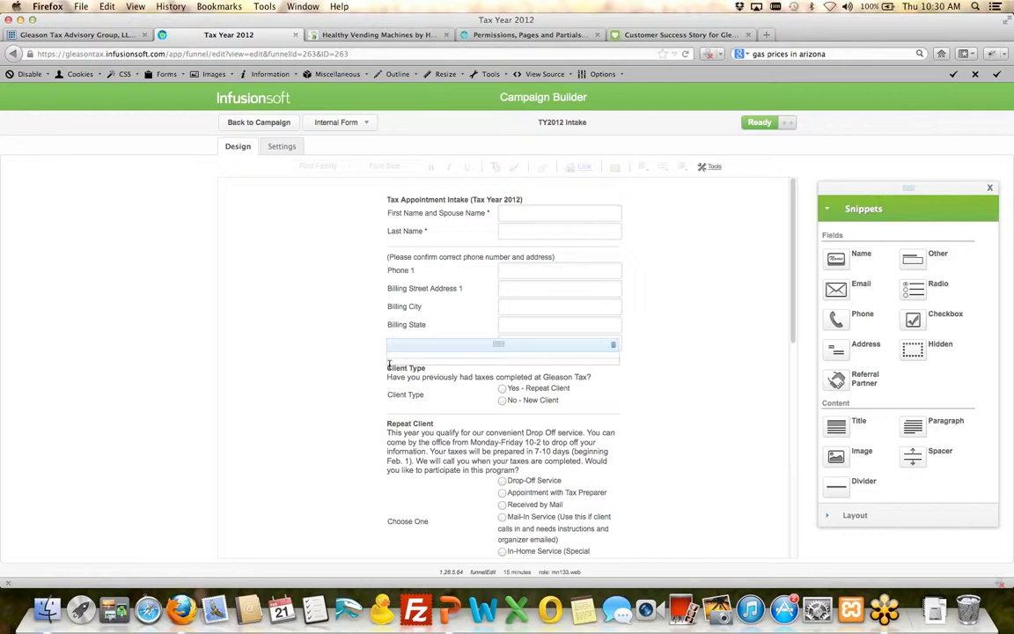
pyautogui.scroll(-3, 389, 361)
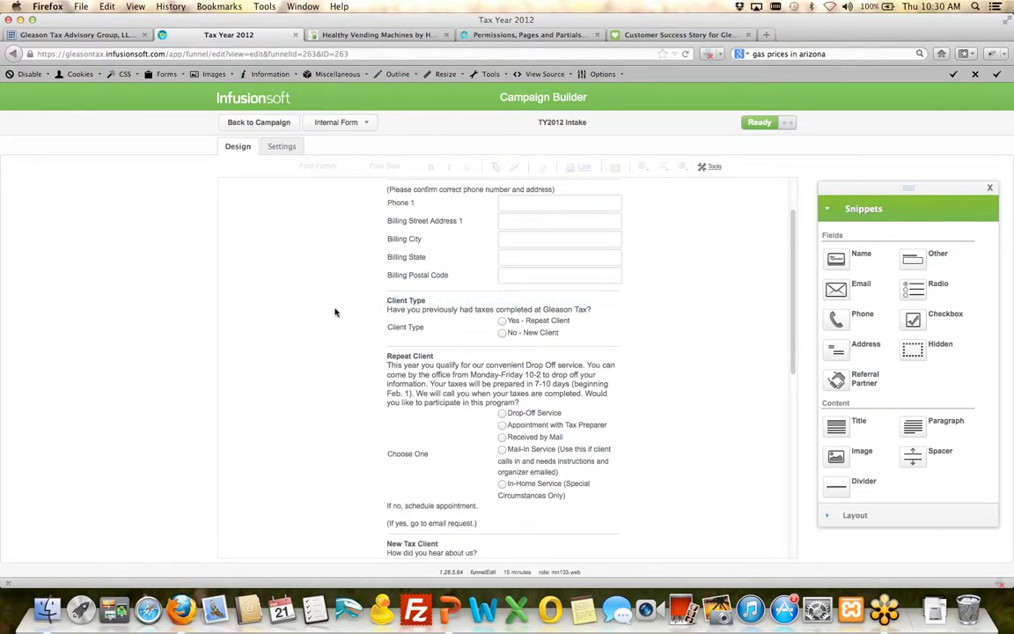
pyautogui.scroll(-3, 334, 312)
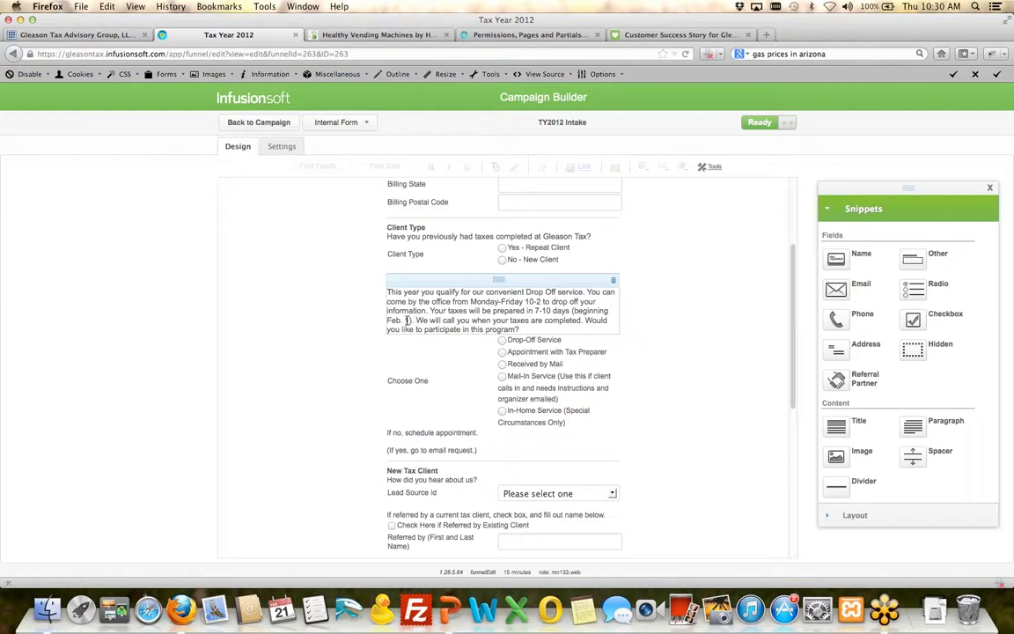
pyautogui.scroll(-2, 374, 317)
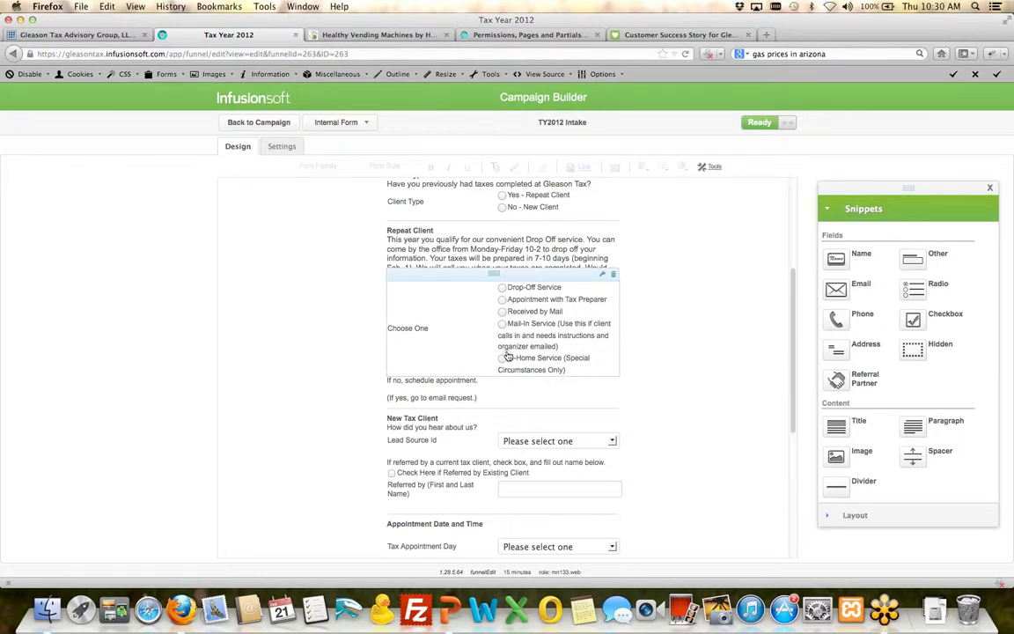
pyautogui.scroll(-3, 379, 345)
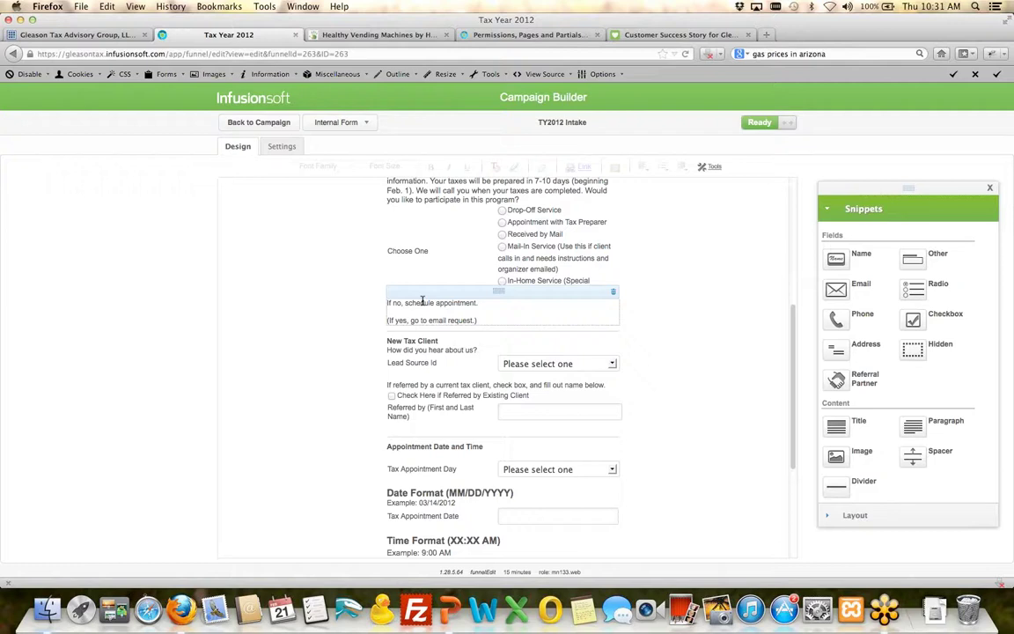
pyautogui.scroll(-5, 422, 302)
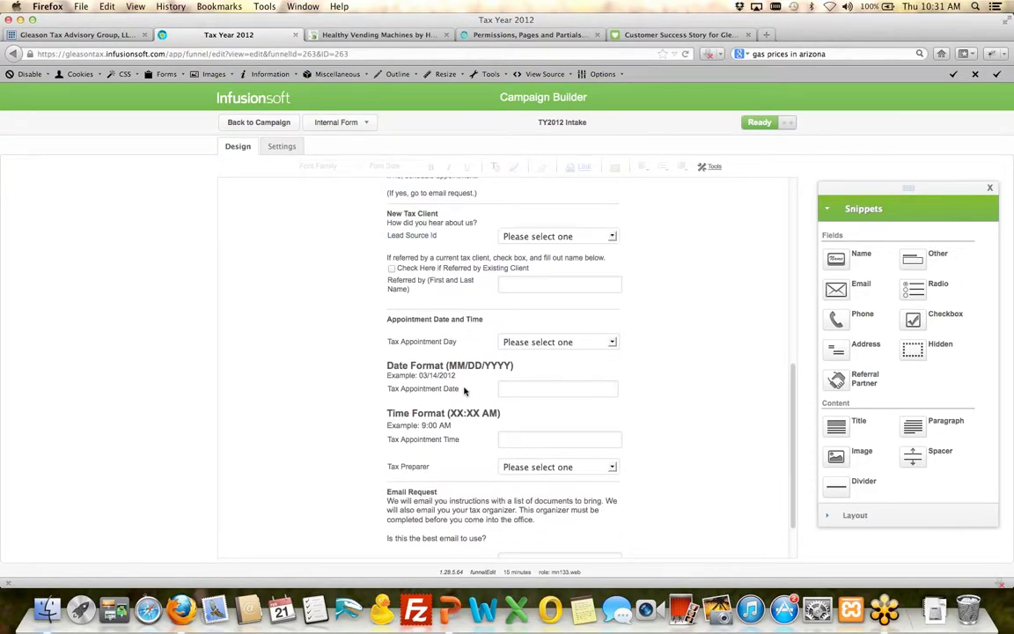
pyautogui.scroll(-2, 420, 352)
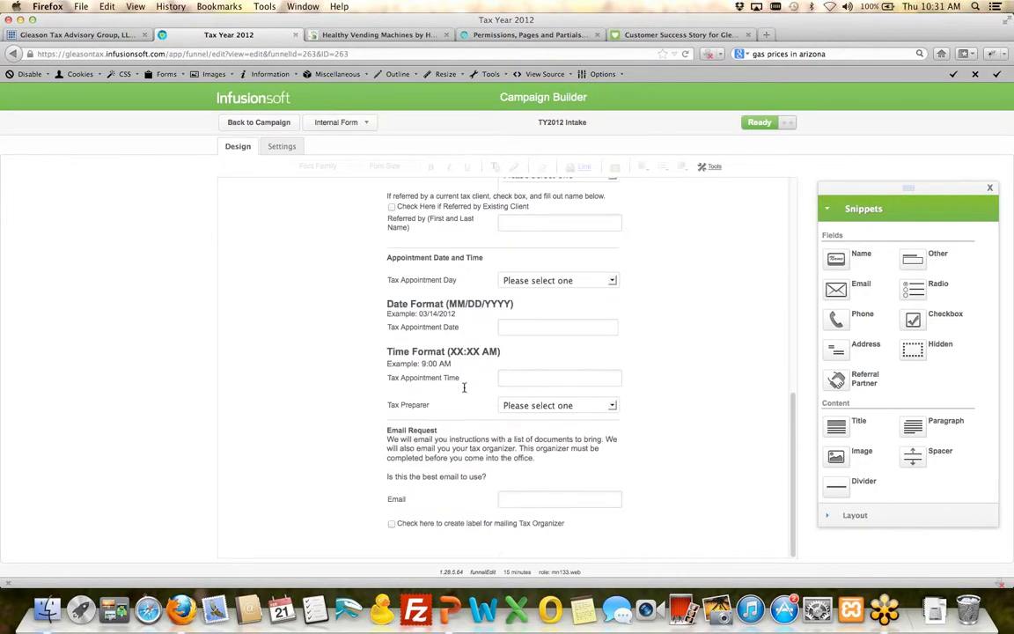
pyautogui.click(238, 118)
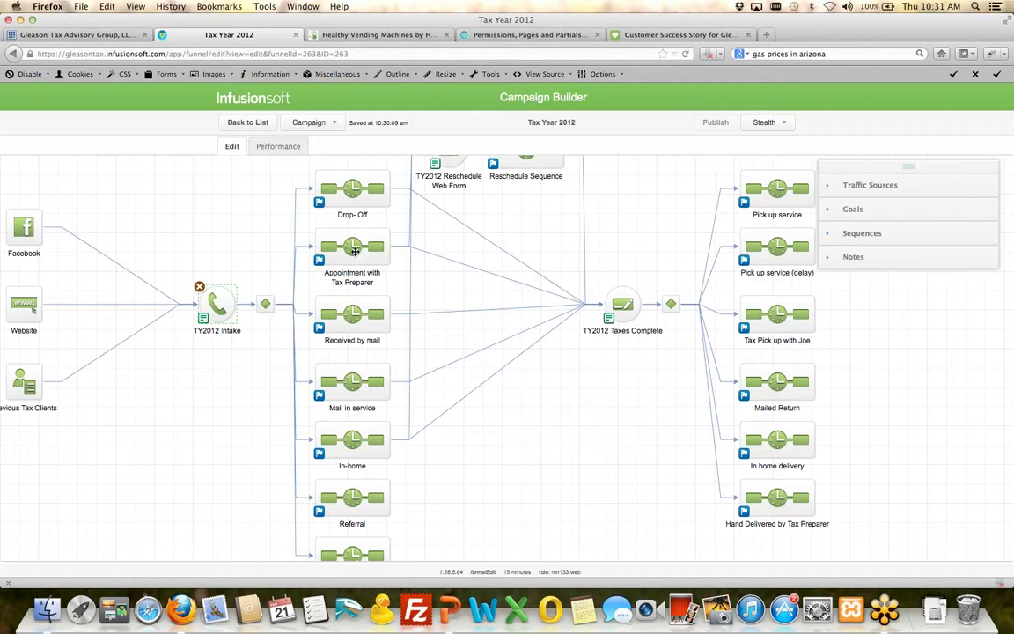
# Step: Shift the Tax Year 2012 diagram slightly left to show the delivery-method sequences
pyautogui.moveTo(468, 466); pyautogui.dragTo(438, 461)
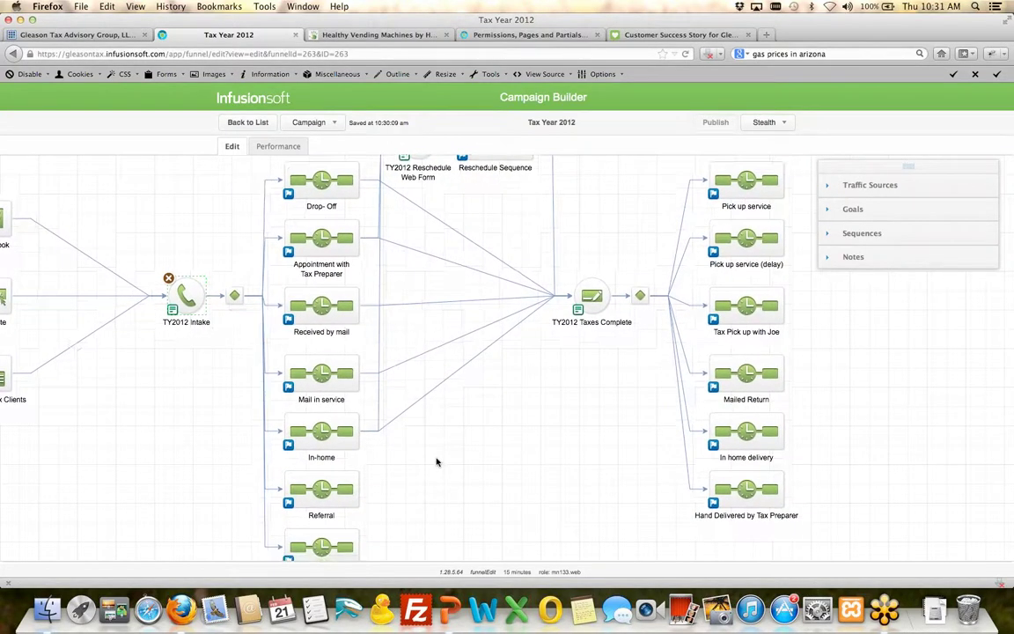
# Step: Review the decision rules after TY2012 Intake that route each form option to a sequence
pyautogui.doubleClick(231, 302)
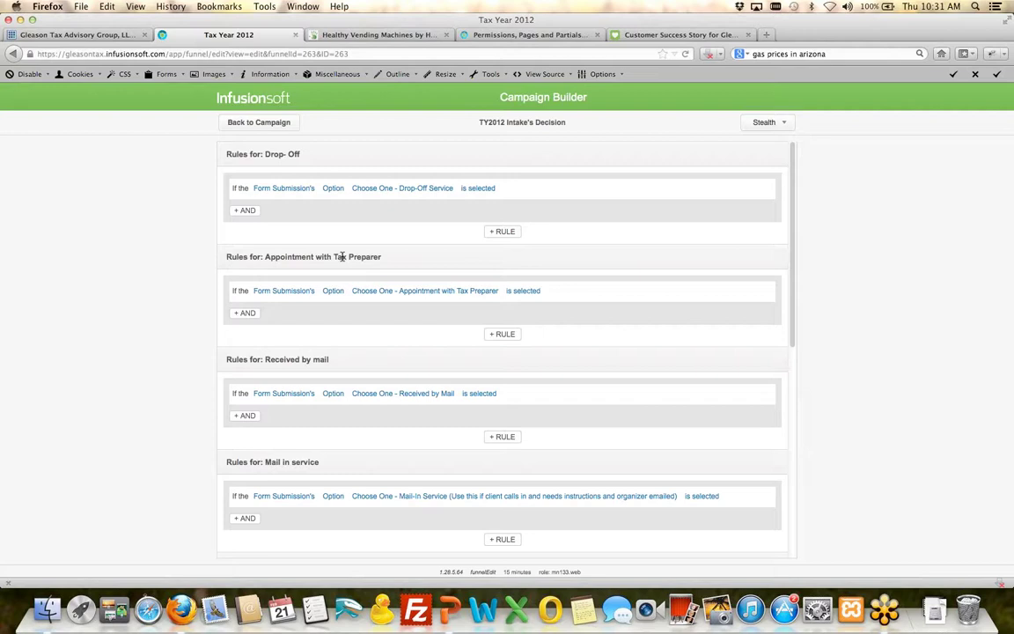
pyautogui.scroll(-5, 311, 356)
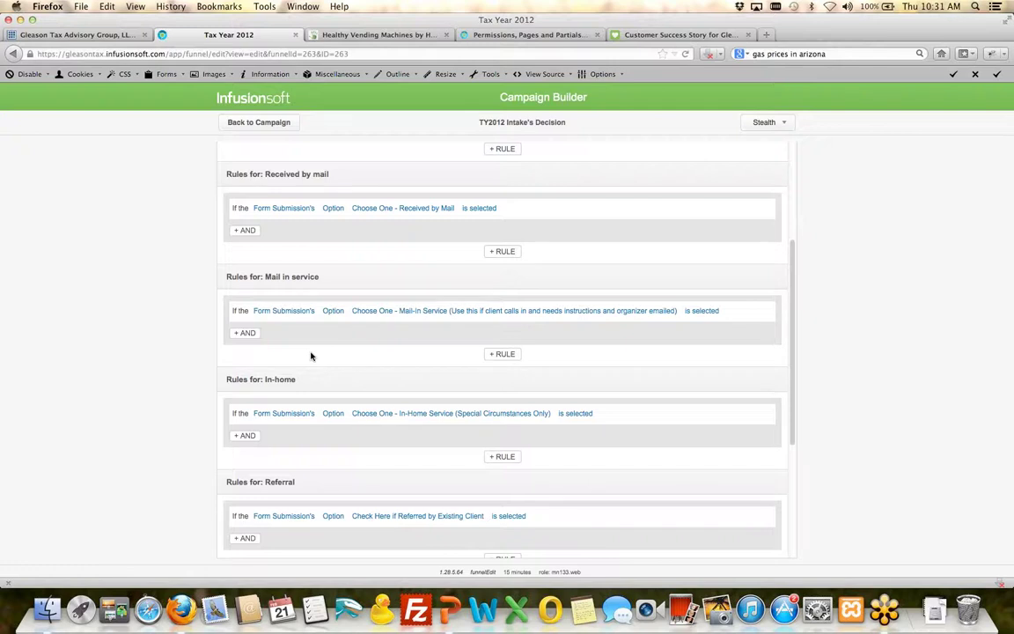
pyautogui.scroll(-5, 311, 355)
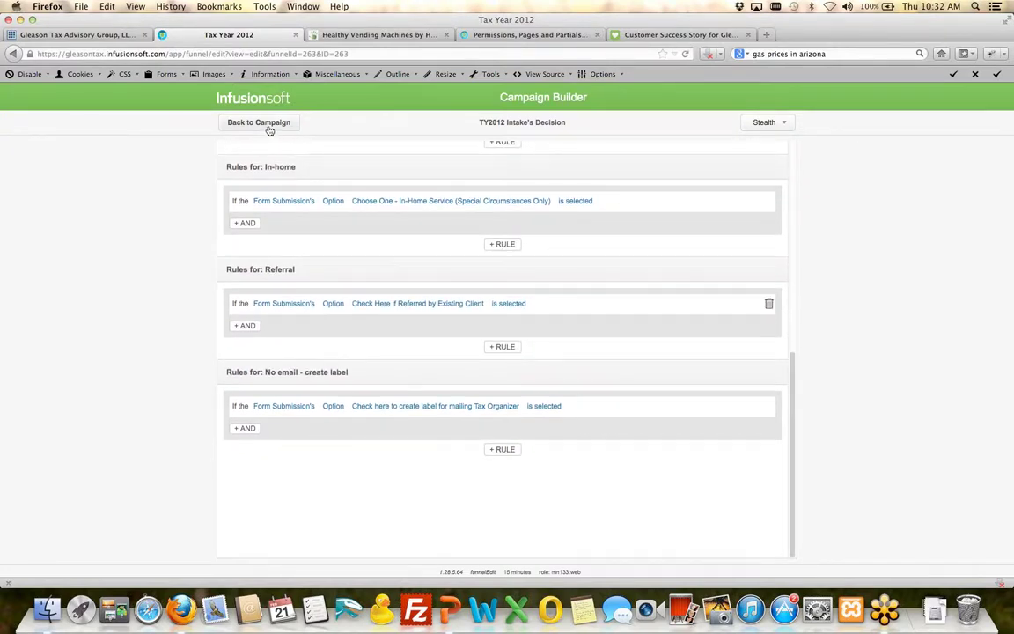
pyautogui.click(269, 130)
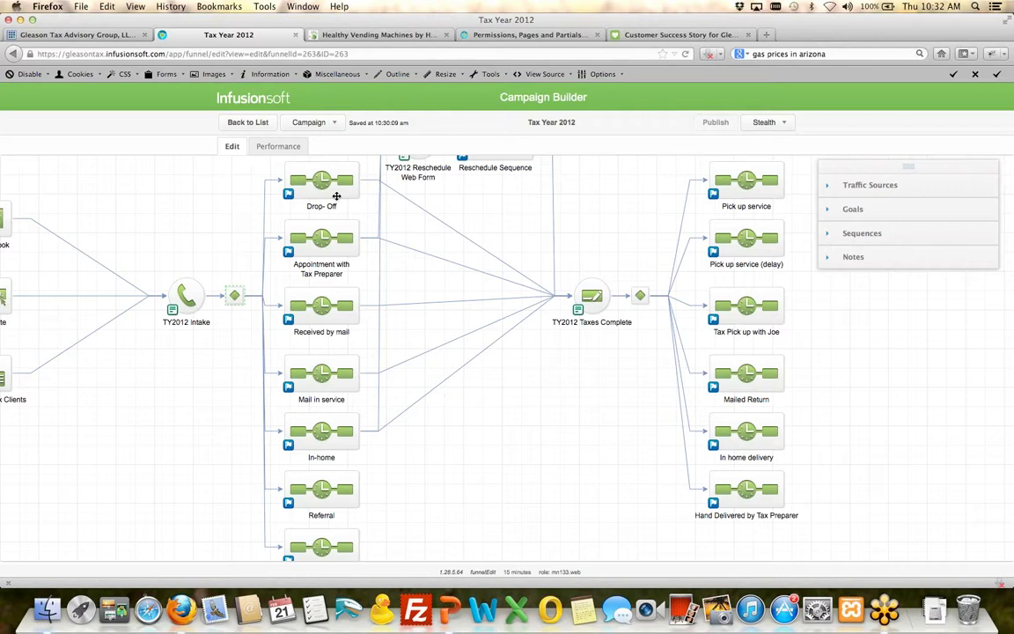
# Step: Review the creation notes in the Drop- Off sequence's Apply Note step and save it
pyautogui.doubleClick(308, 181)
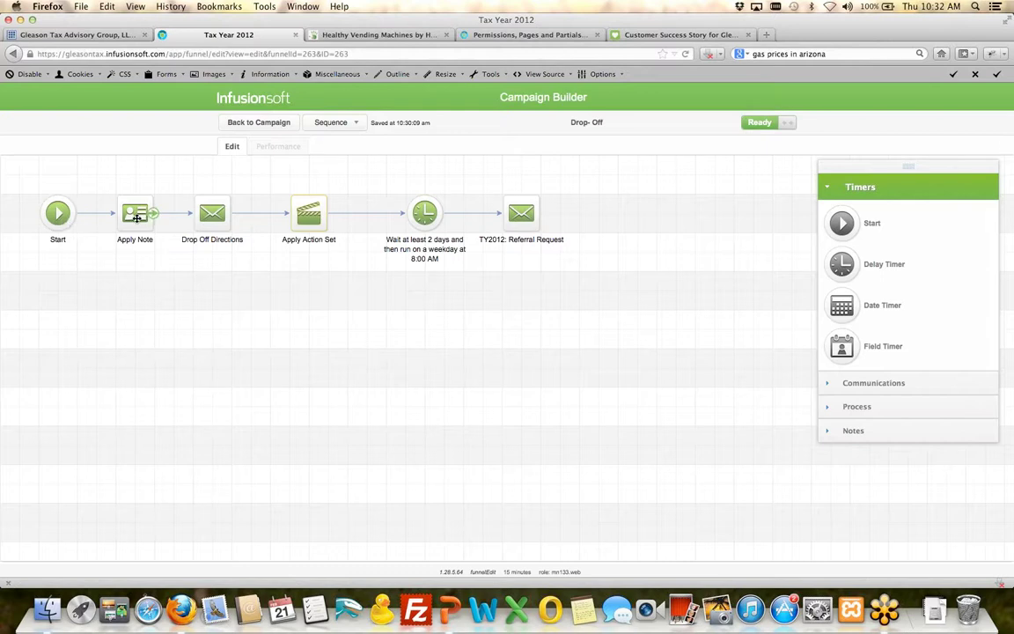
pyautogui.doubleClick(145, 216)
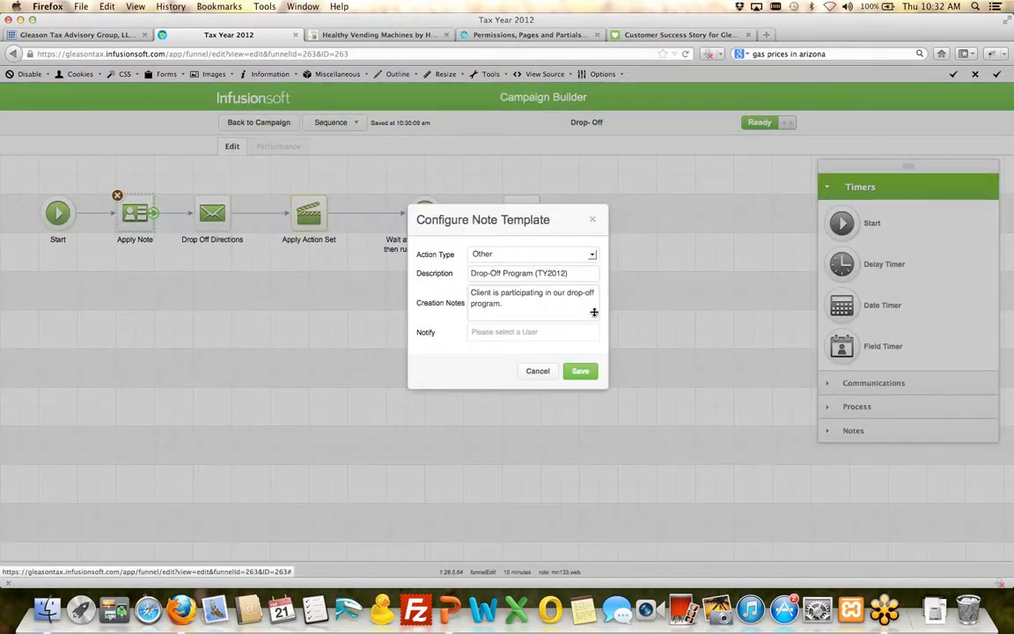
pyautogui.moveTo(504, 304); pyautogui.dragTo(449, 293)
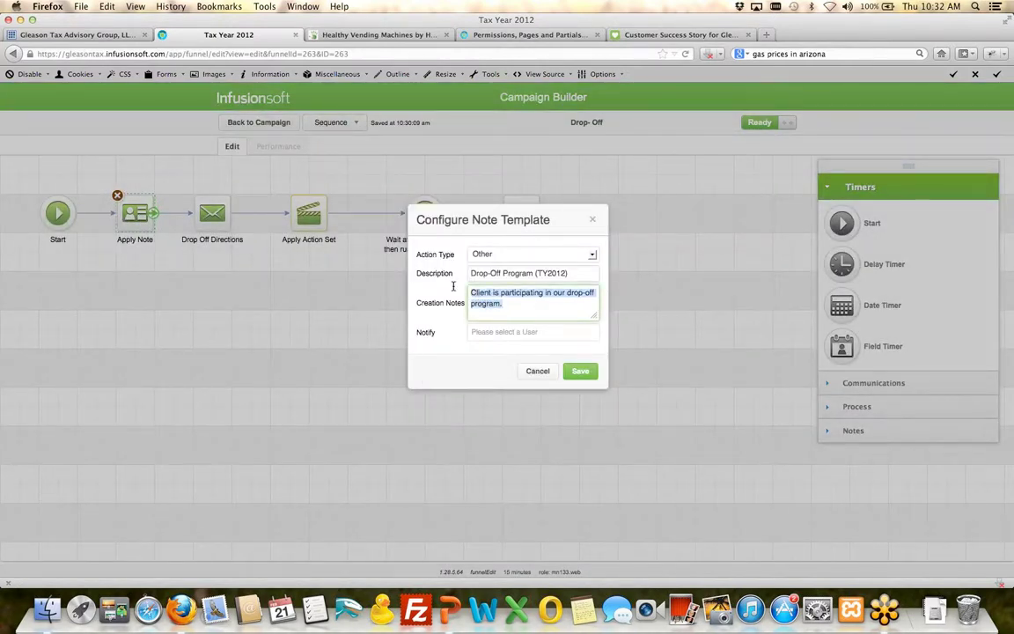
pyautogui.click(579, 370)
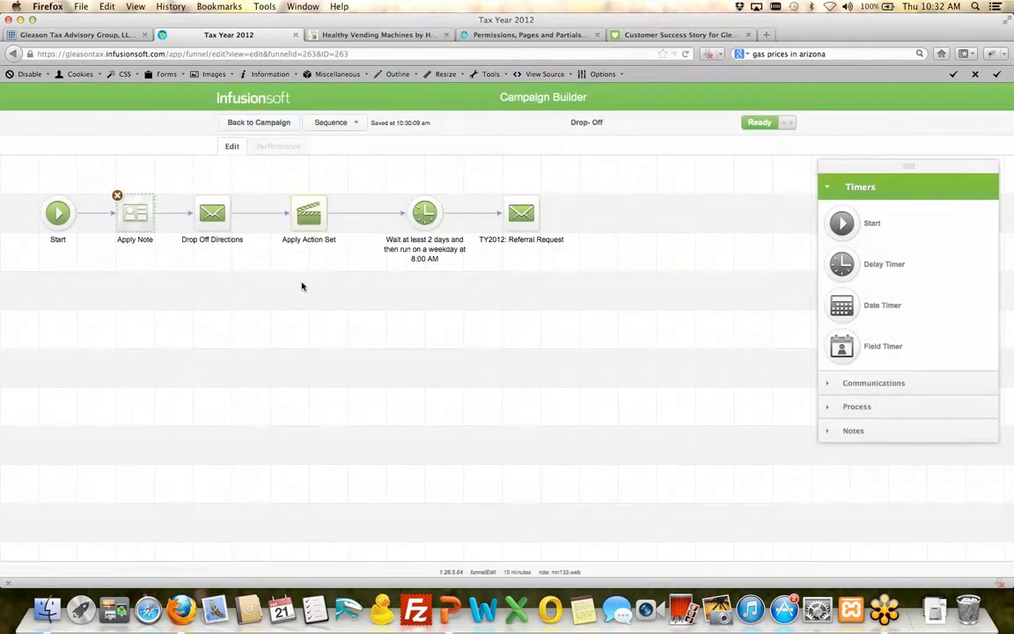
pyautogui.doubleClick(213, 218)
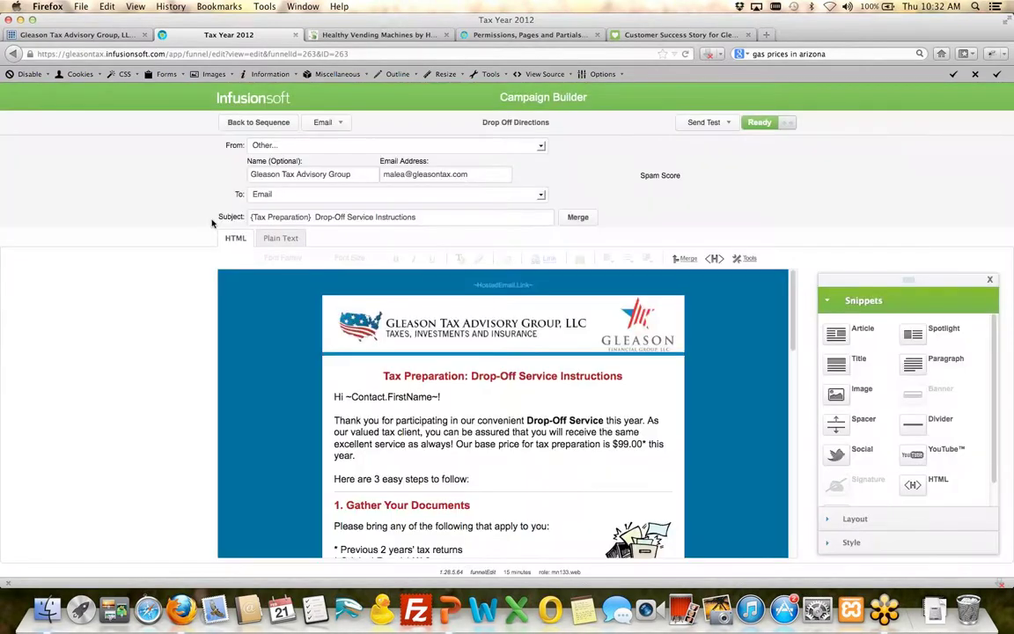
pyautogui.scroll(-1, 295, 357)
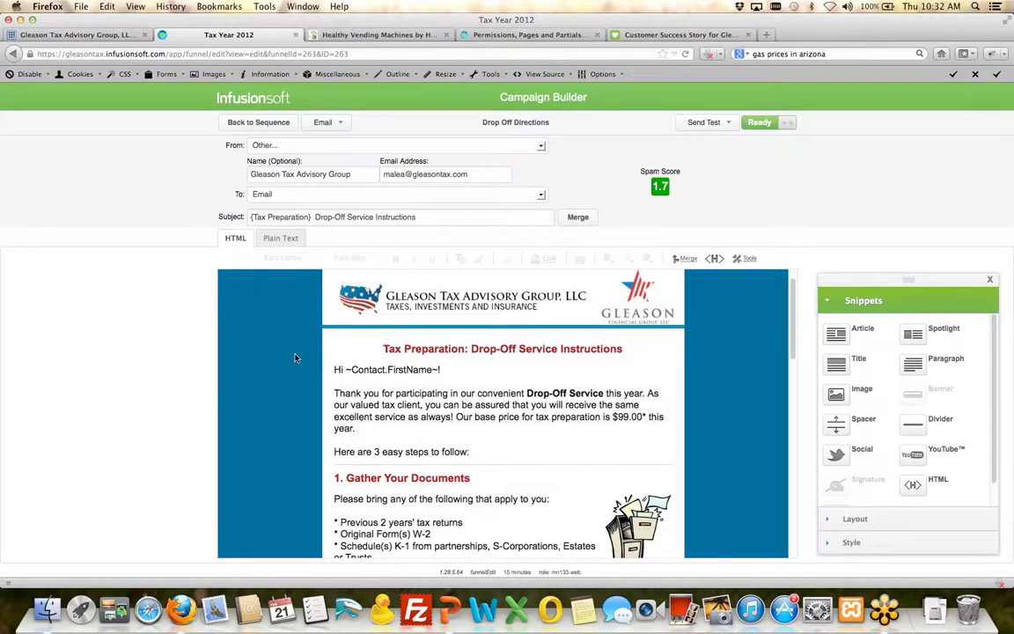
pyautogui.scroll(-5, 295, 358)
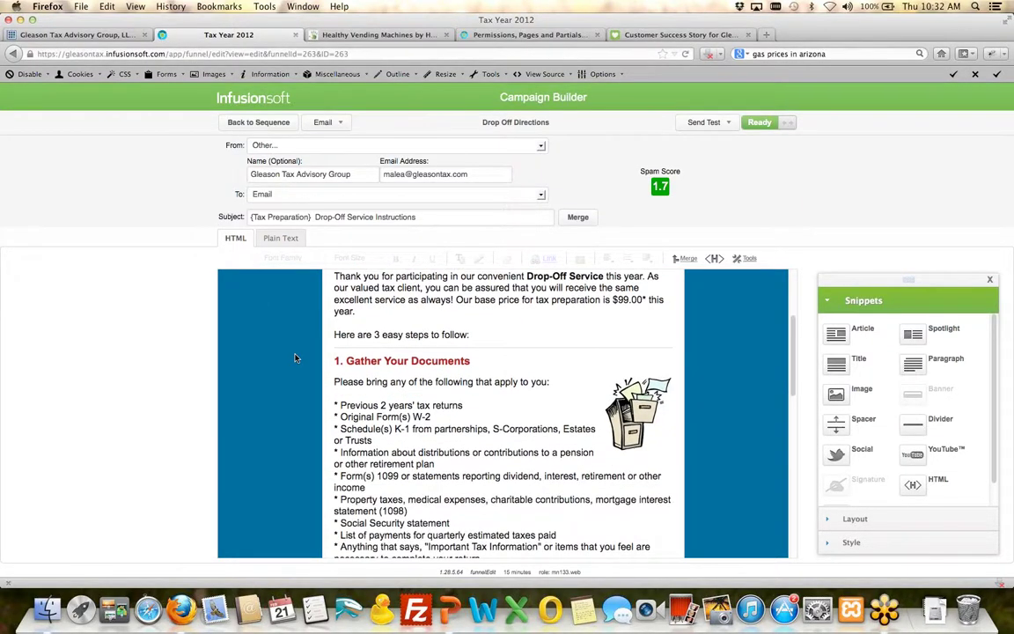
pyautogui.scroll(-10, 295, 357)
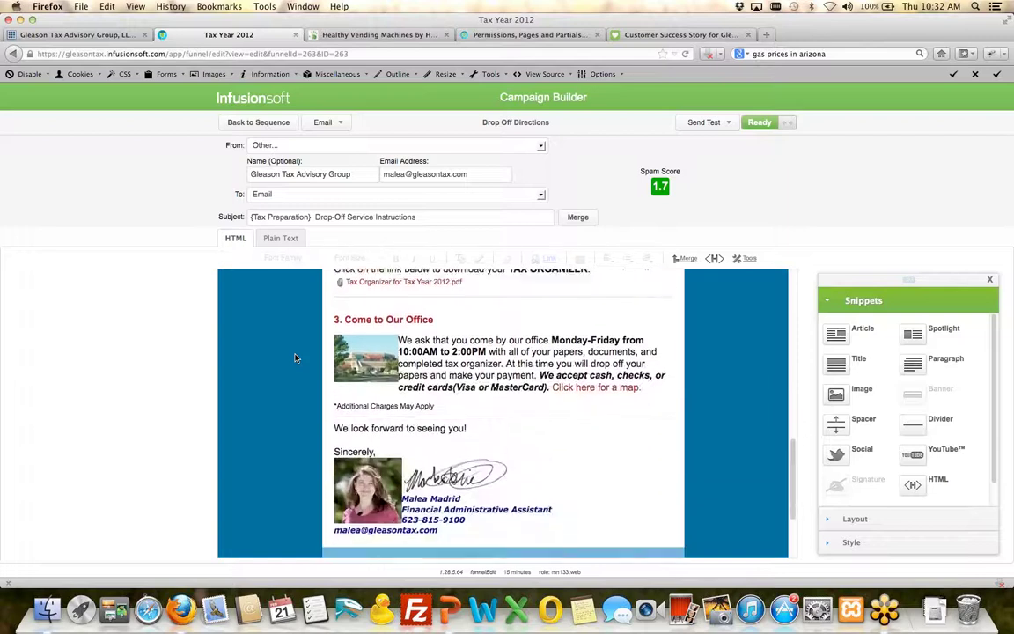
pyautogui.scroll(-1, 295, 358)
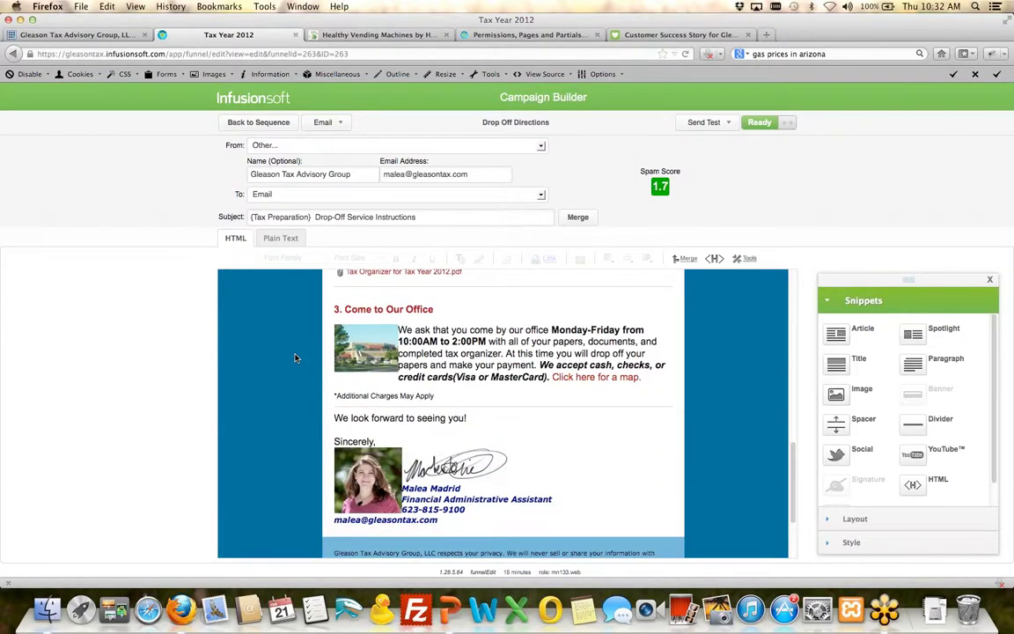
pyautogui.scroll(15, 295, 357)
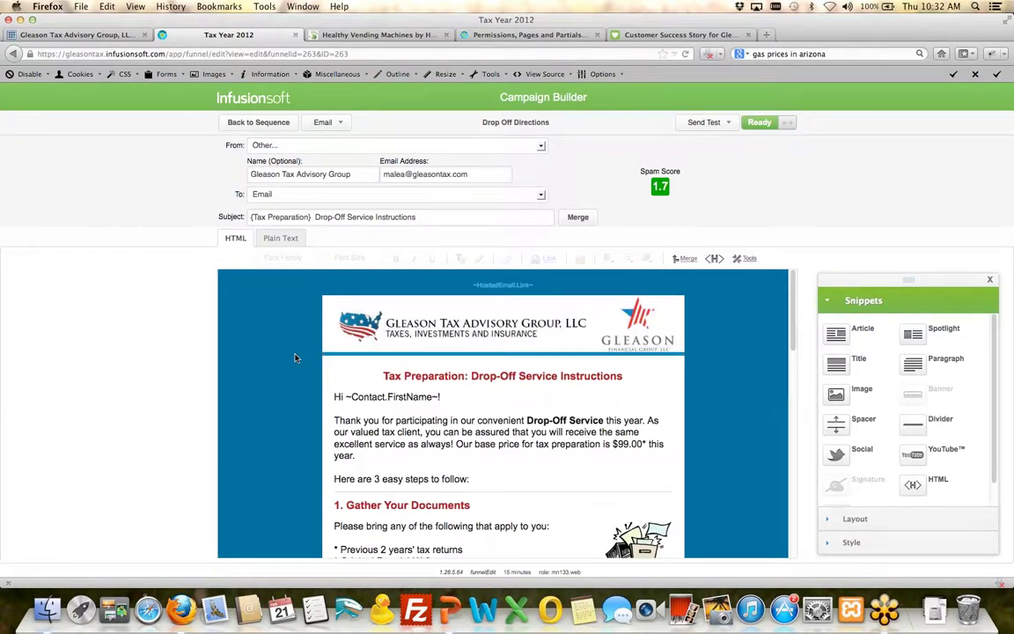
pyautogui.scroll(-10, 295, 357)
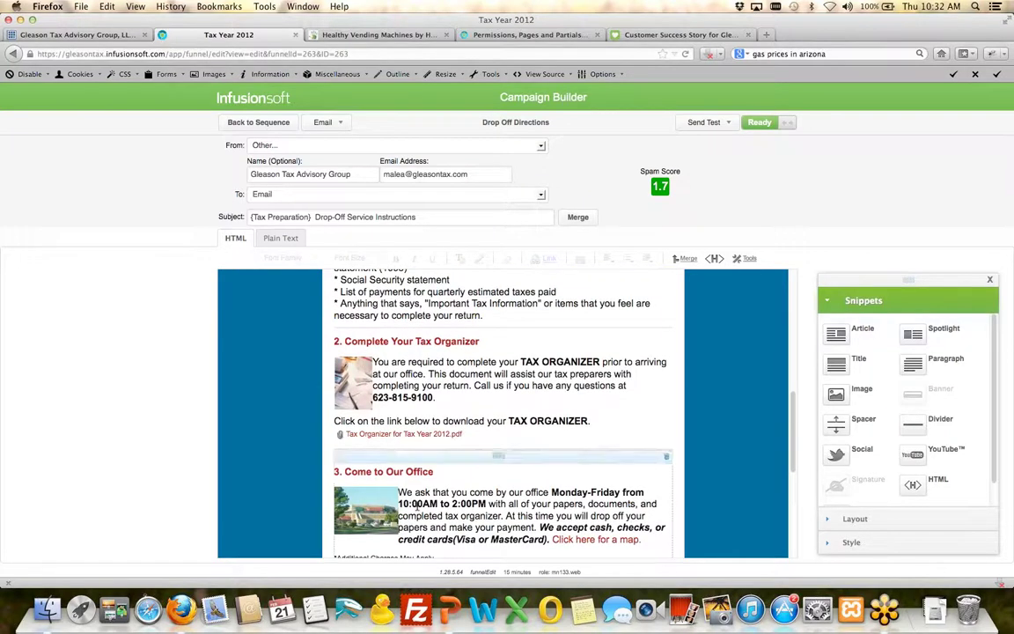
pyautogui.scroll(-5, 417, 509)
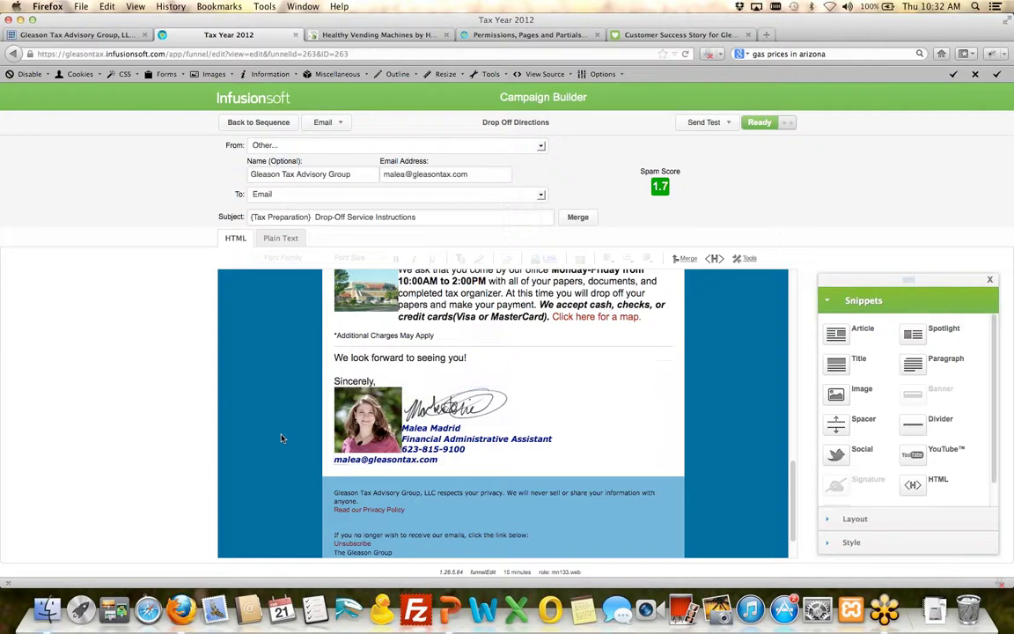
pyautogui.scroll(5, 281, 438)
pyautogui.scroll(5, 281, 438)
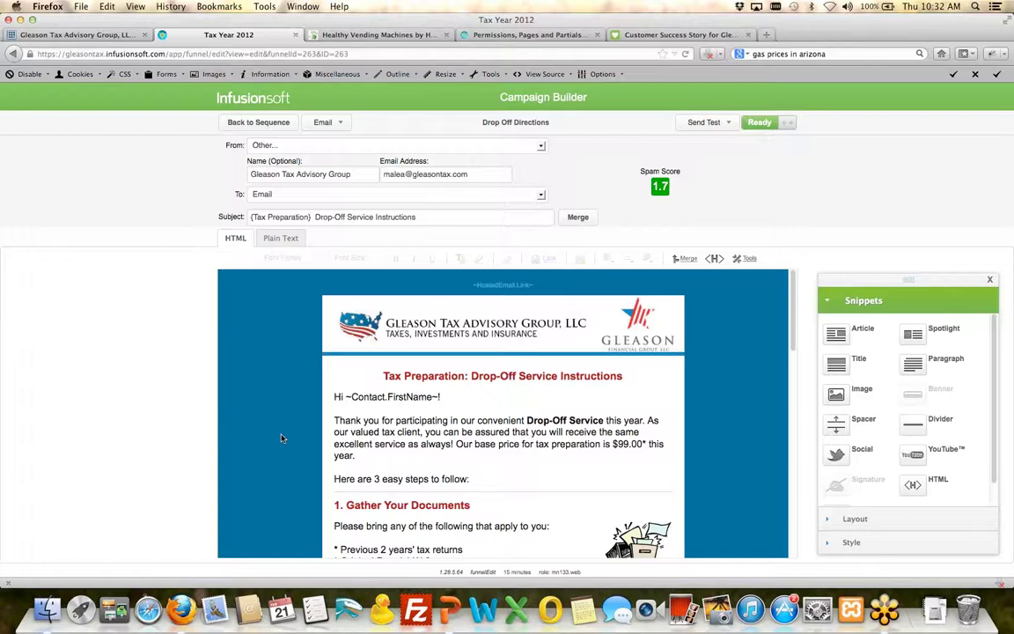
pyautogui.click(256, 123)
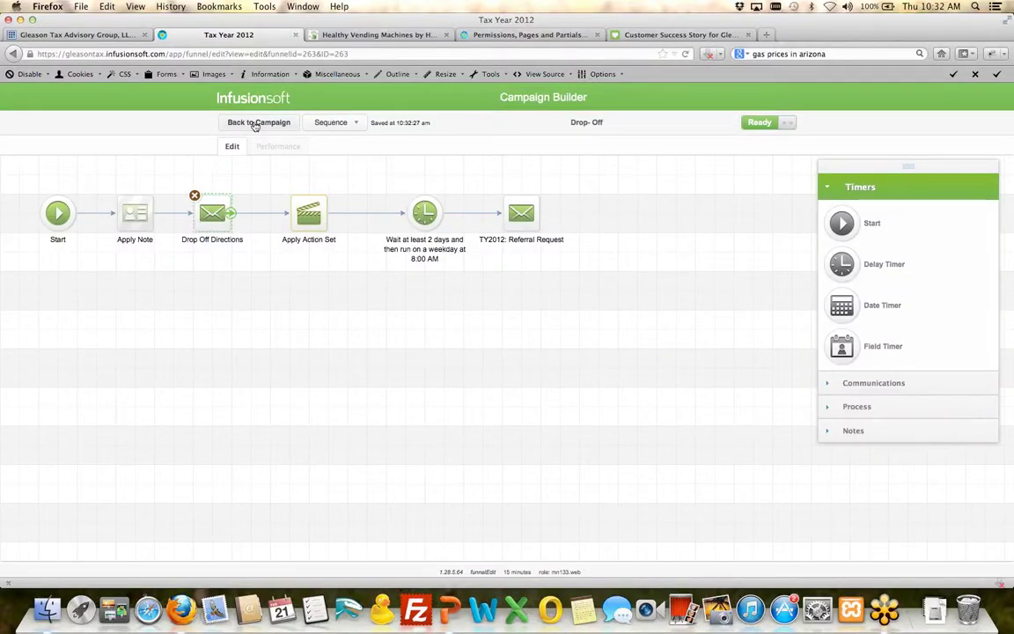
# Step: Check that Apply Action Set runs TY2012: Create $99 Order, then open the TY2012: Referral Request email
pyautogui.click(309, 220)
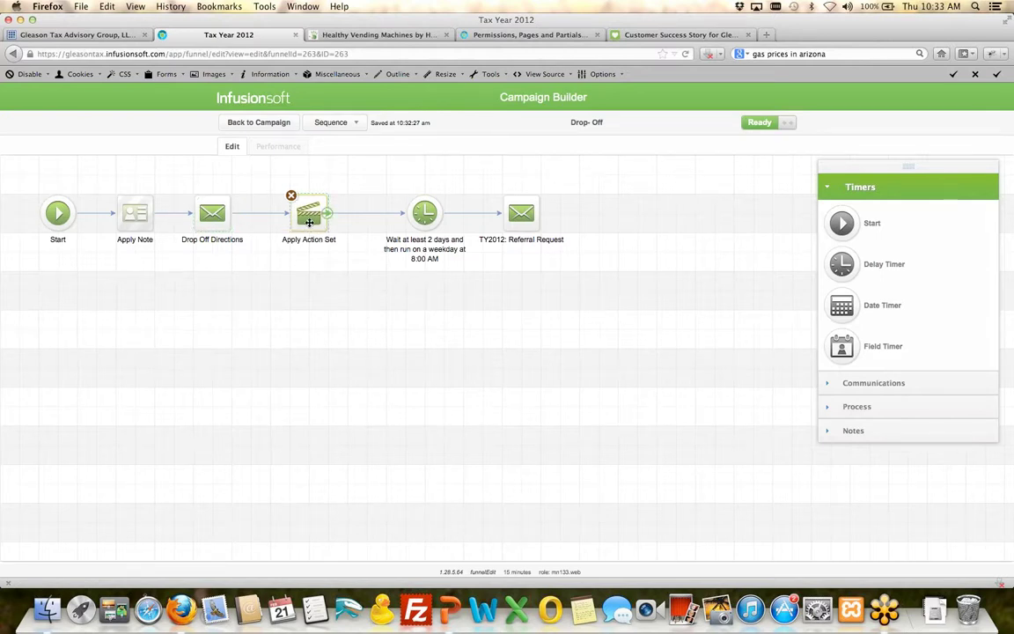
pyautogui.doubleClick(309, 221)
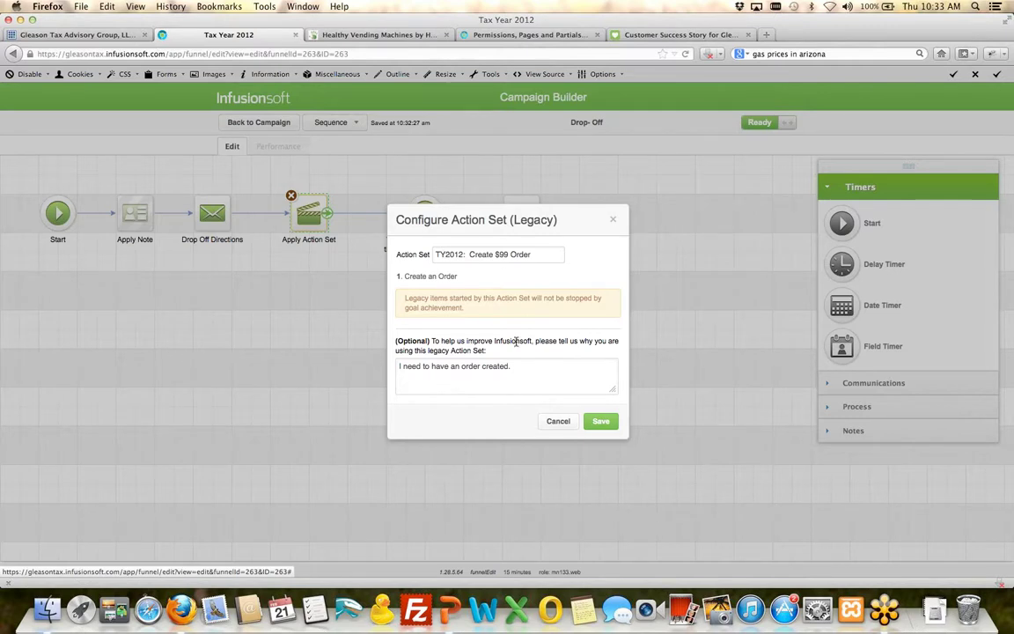
pyautogui.click(560, 422)
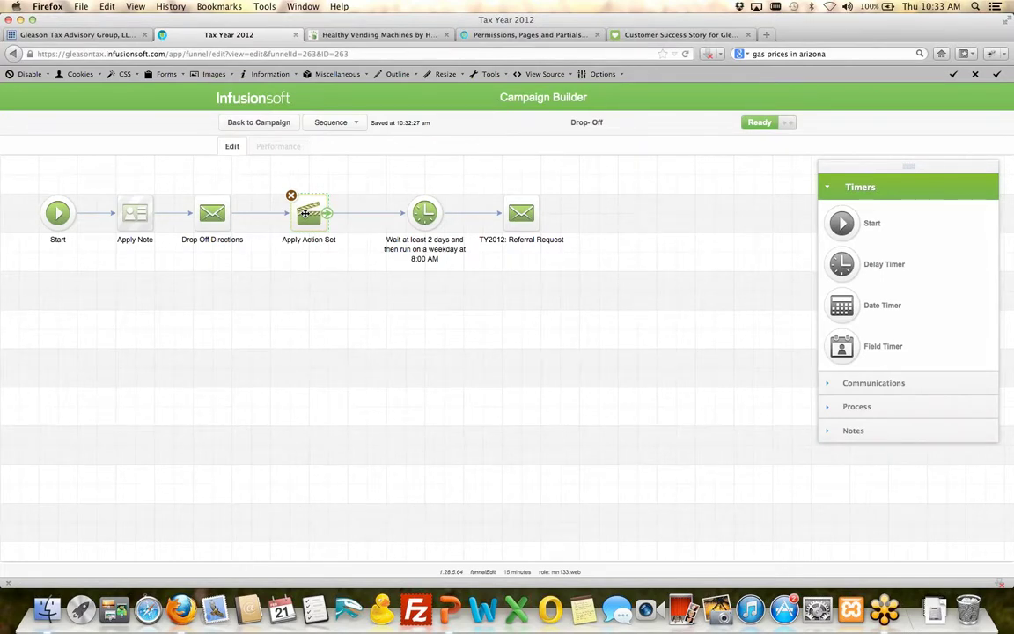
pyautogui.doubleClick(521, 212)
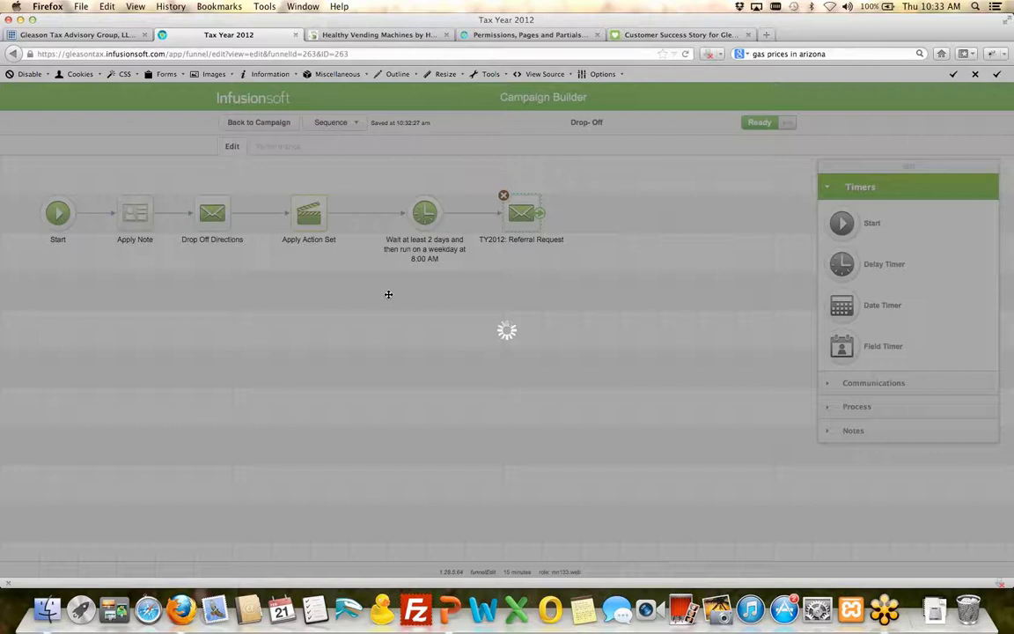
# Step: Read the Referral Request email's $20 gift-card Refer-A-Friend offer, then return to the Drop-Off sequence
pyautogui.scroll(-2, 282, 355)
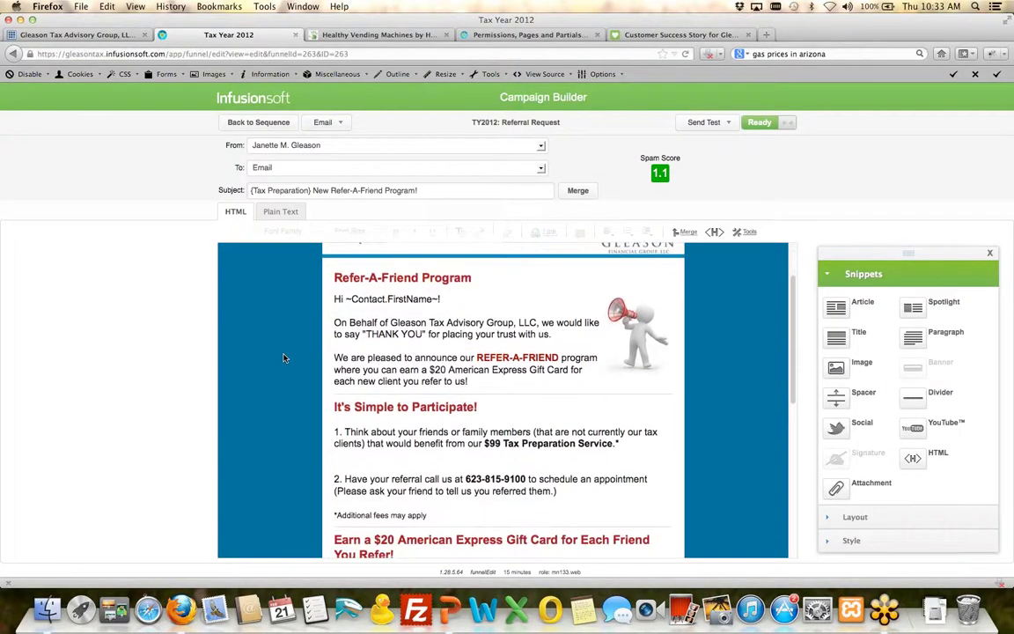
pyautogui.scroll(-1, 284, 358)
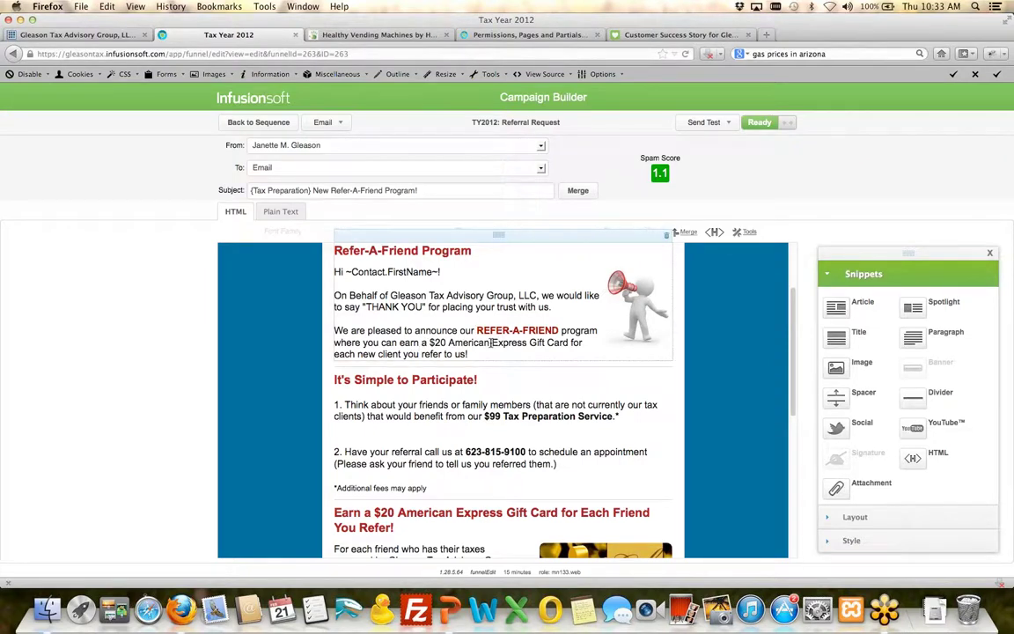
pyautogui.scroll(-3, 491, 343)
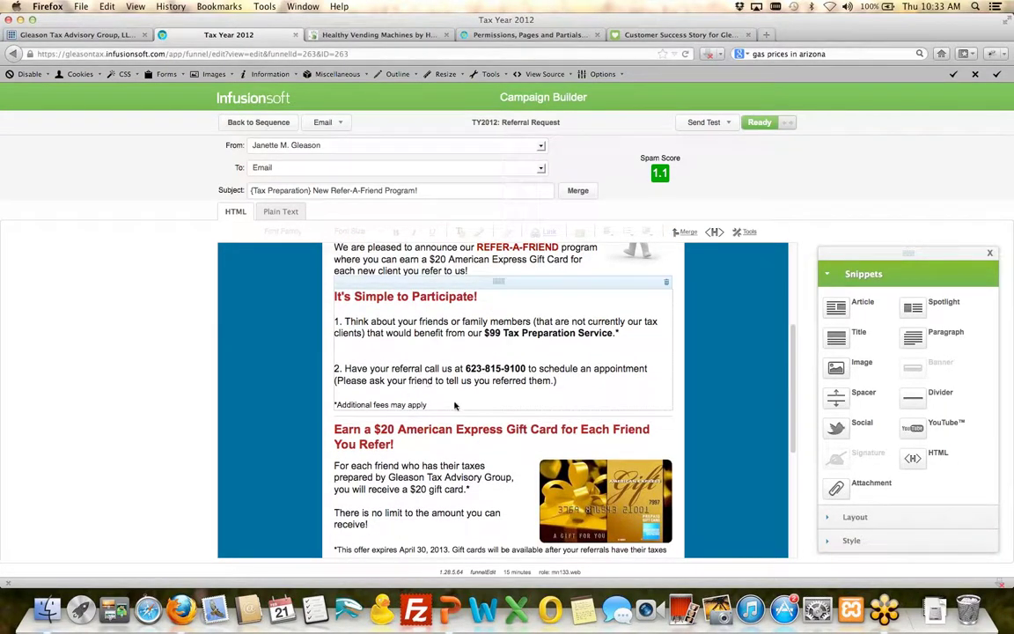
pyautogui.scroll(-6, 463, 408)
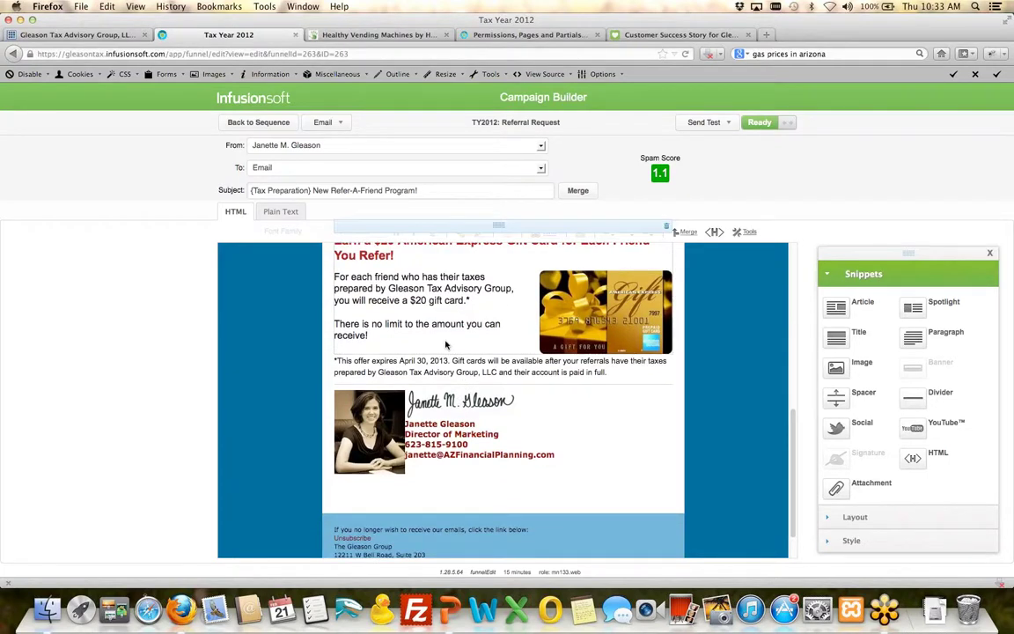
pyautogui.scroll(10, 445, 346)
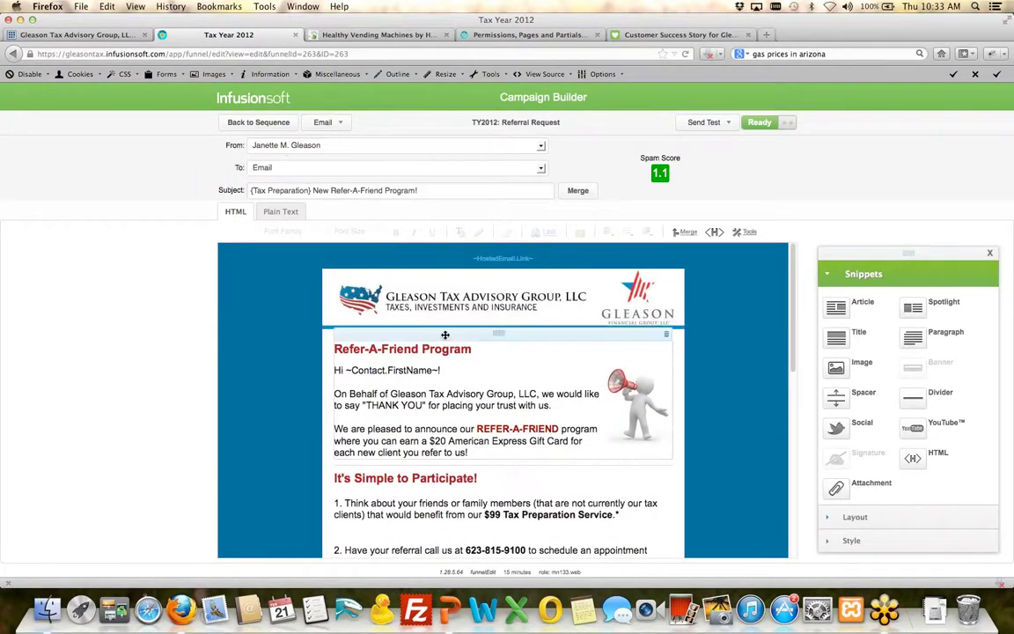
pyautogui.click(250, 121)
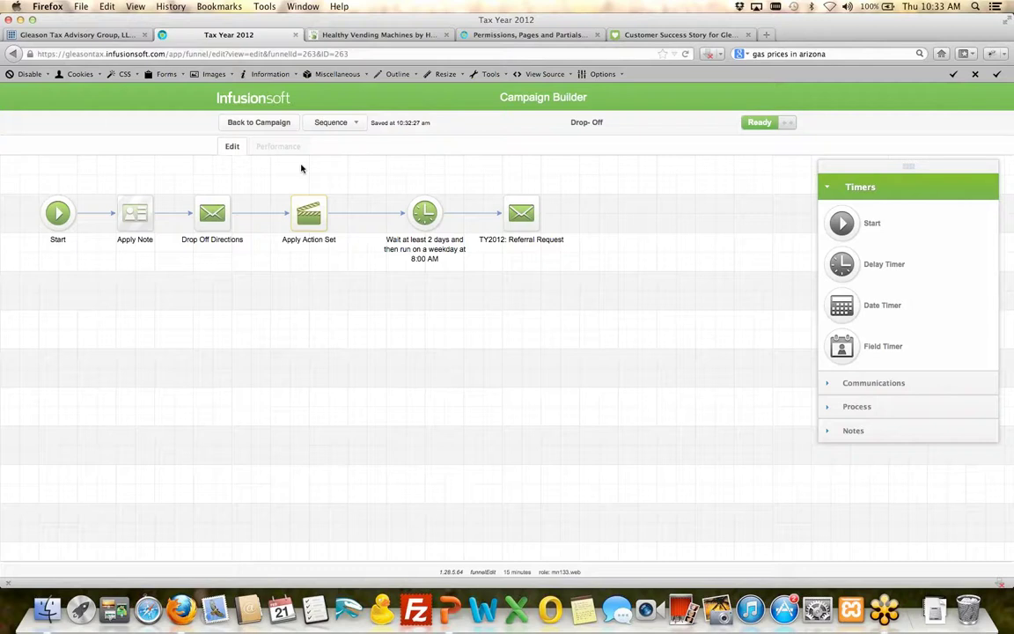
# Step: View the Appointment with Tax Preparer sequence from the campaign map, then return to the map
pyautogui.click(264, 129)
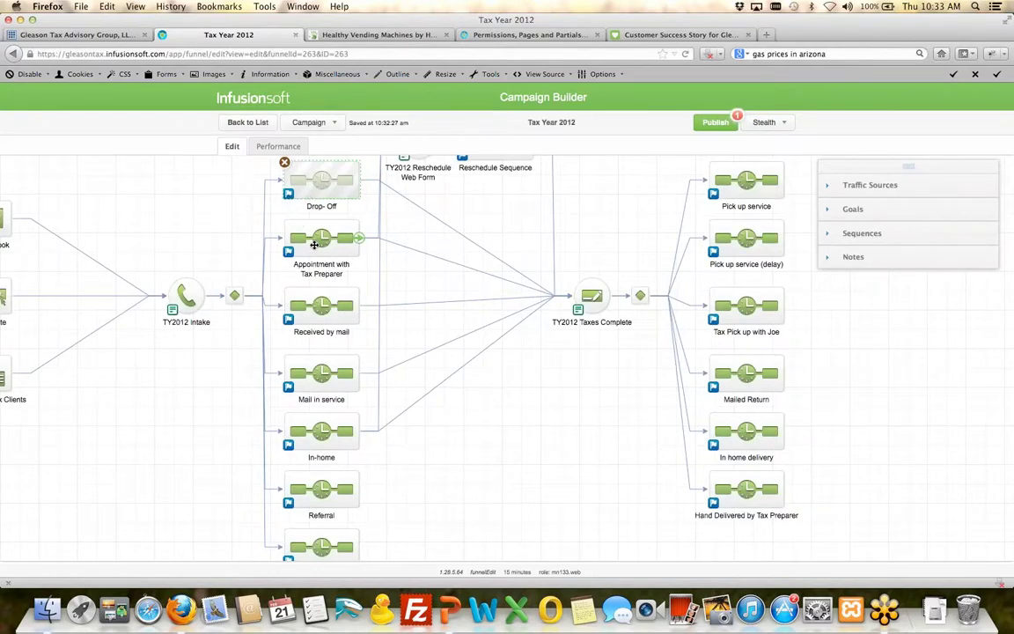
pyautogui.doubleClick(315, 244)
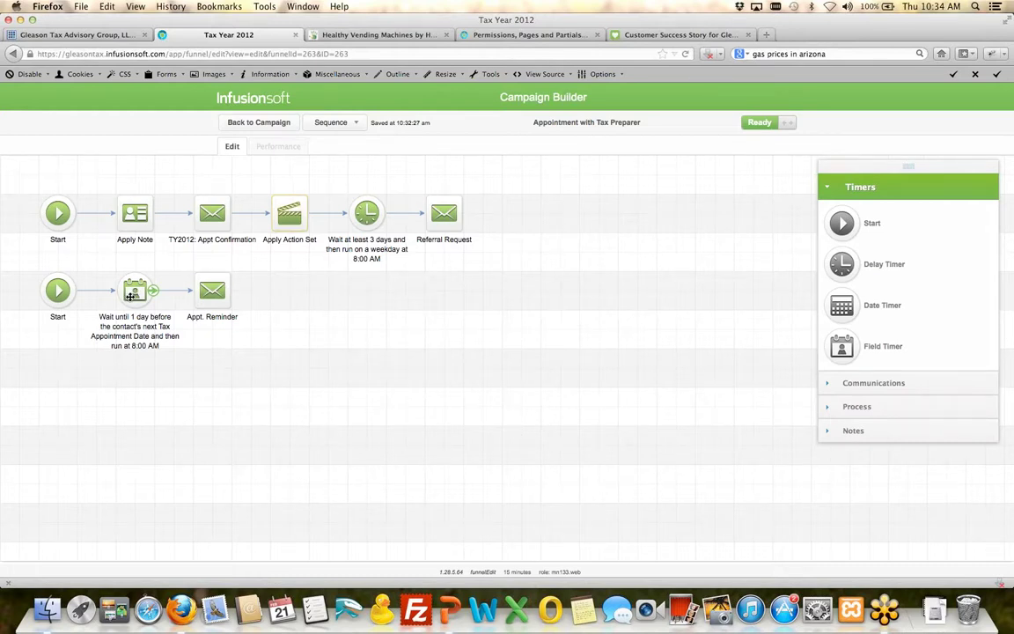
pyautogui.click(264, 123)
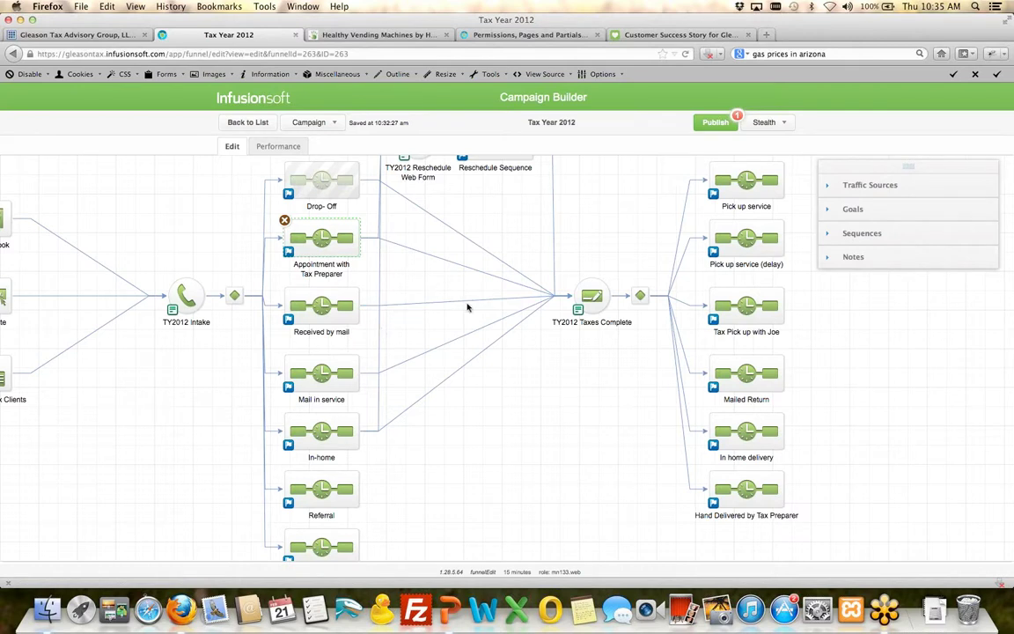
# Step: Deselect the Appointment with Tax Preparer node on the Tax Year 2012 canvas
pyautogui.click(598, 203)
# Step: Pan to the reschedule steps and review the TY2012 Reschedule Web Form
pyautogui.moveTo(605, 186); pyautogui.dragTo(552, 272)
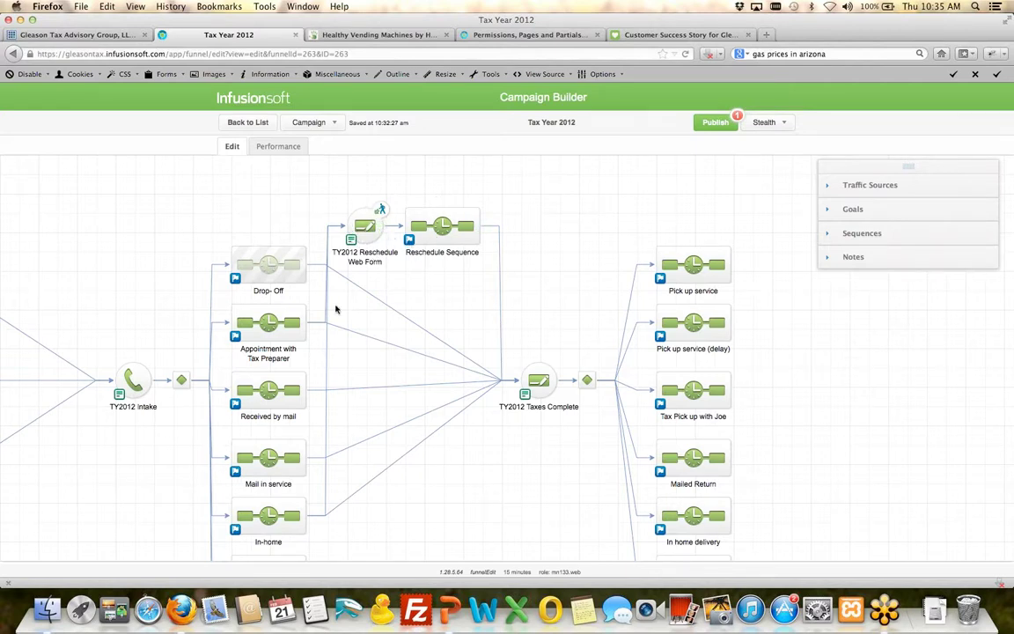
pyautogui.moveTo(362, 229)
pyautogui.doubleClick(364, 222)
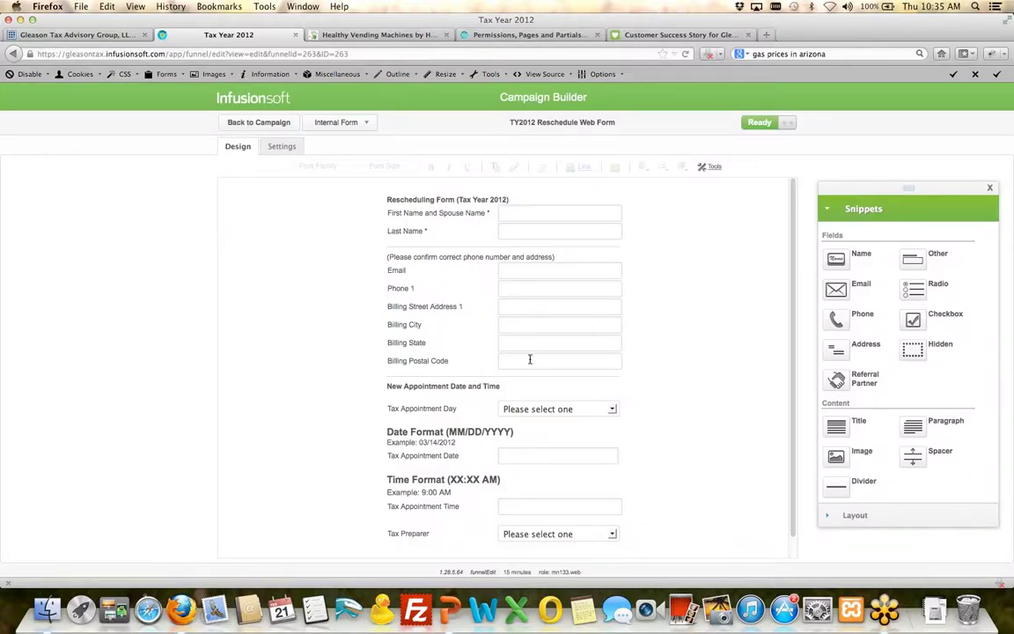
pyautogui.scroll(-1, 529, 361)
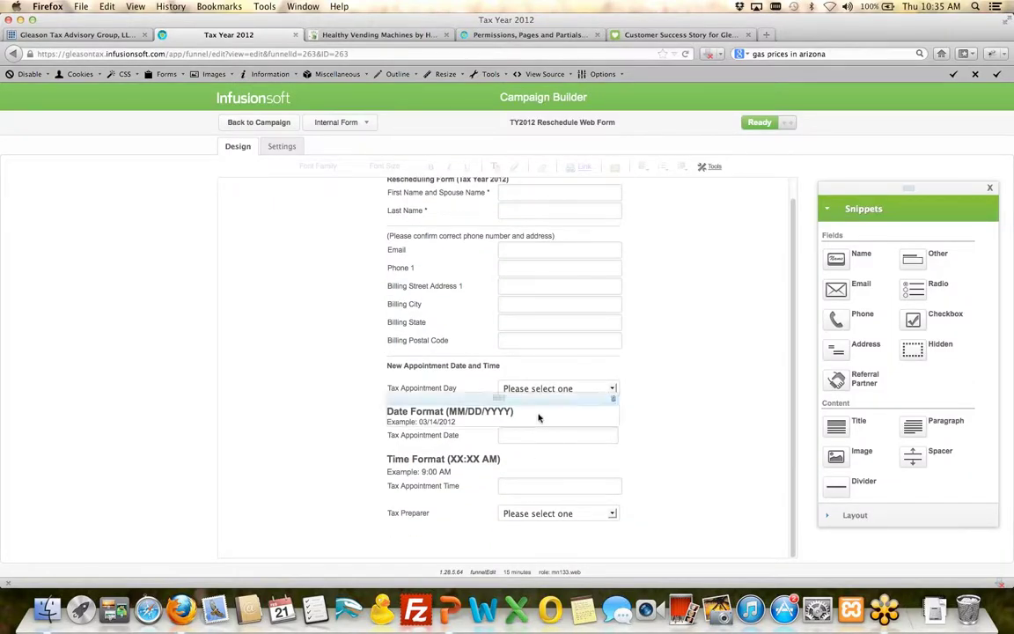
pyautogui.scroll(1, 540, 419)
pyautogui.click(261, 123)
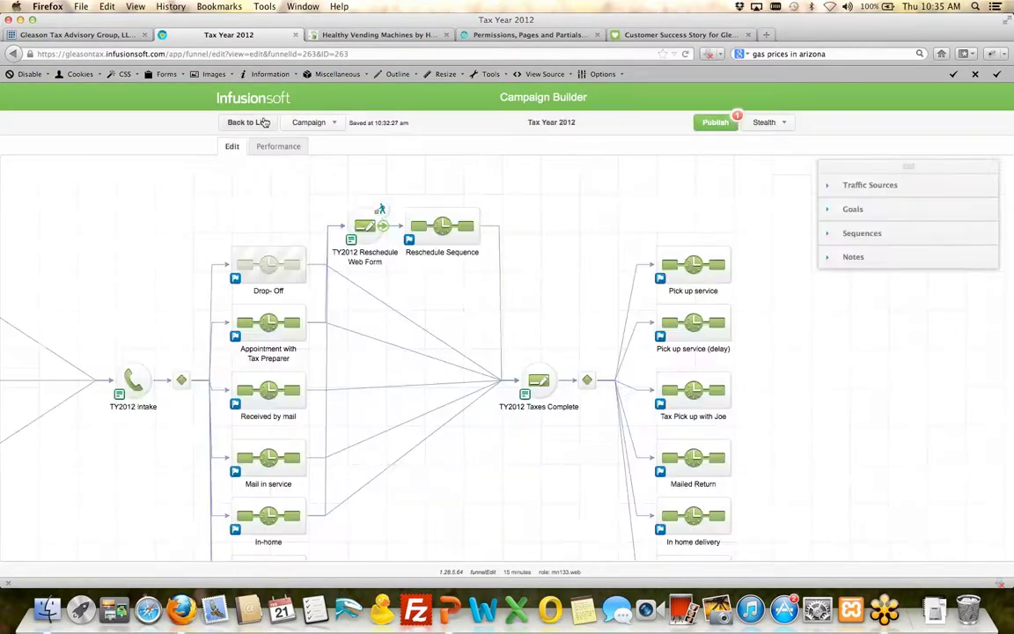
# Step: Check the Reschedule Sequence, then open the TY2012 Taxes Complete form
pyautogui.doubleClick(405, 207)
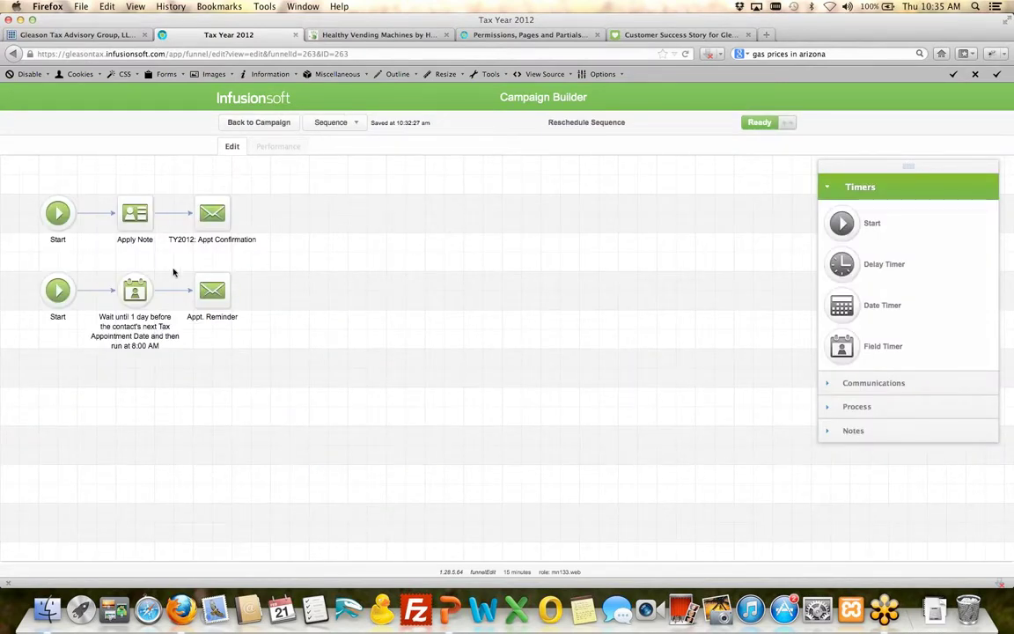
pyautogui.click(259, 123)
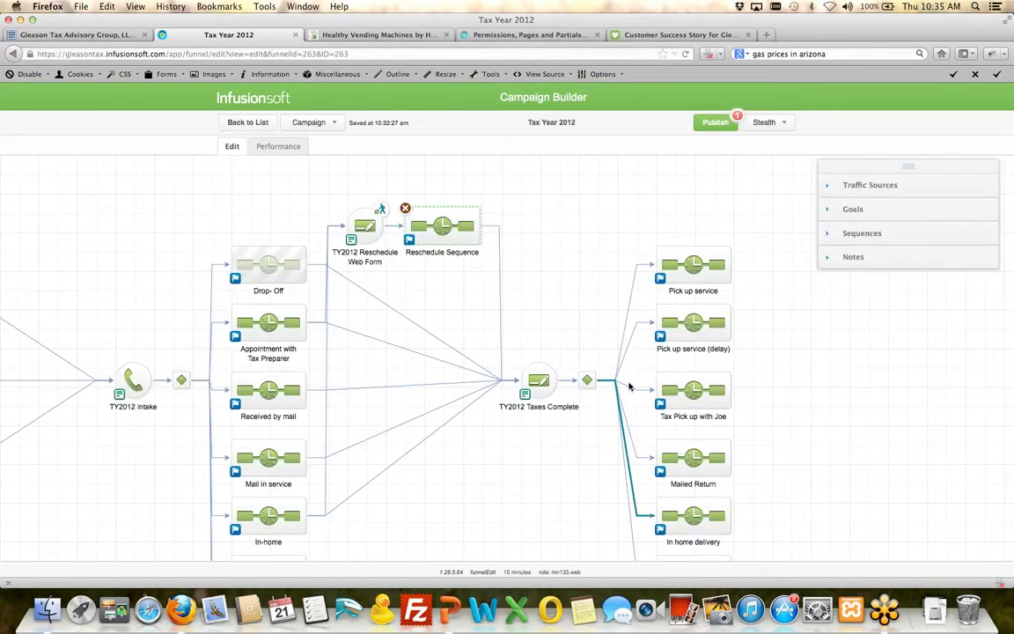
pyautogui.doubleClick(540, 381)
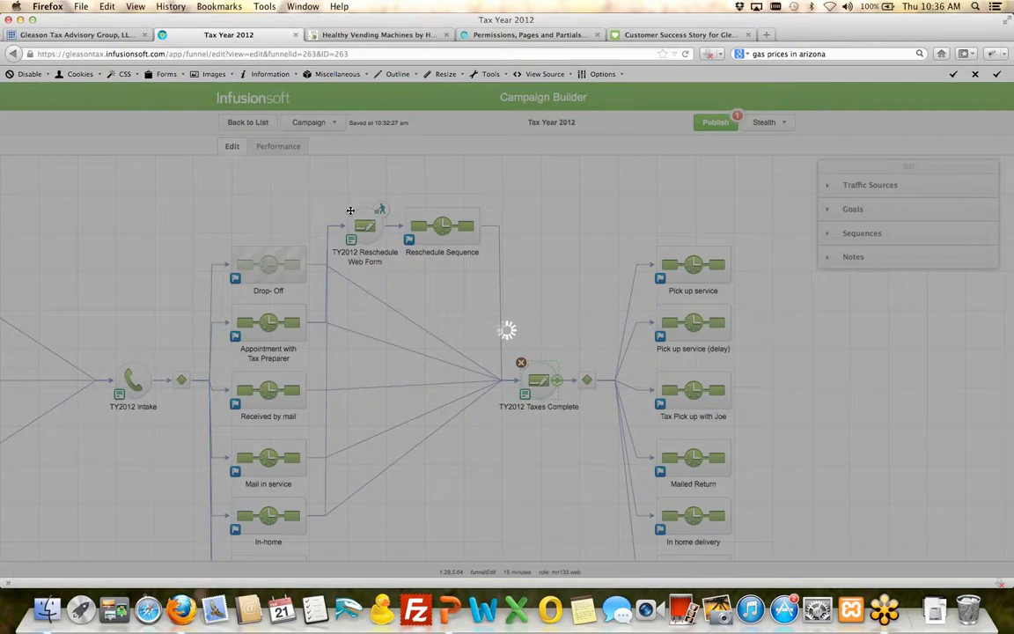
# Step: Delete and restore the Tax Preparer dropdown, then return to the Tax Year 2012 map
pyautogui.scroll(-3, 350, 214)
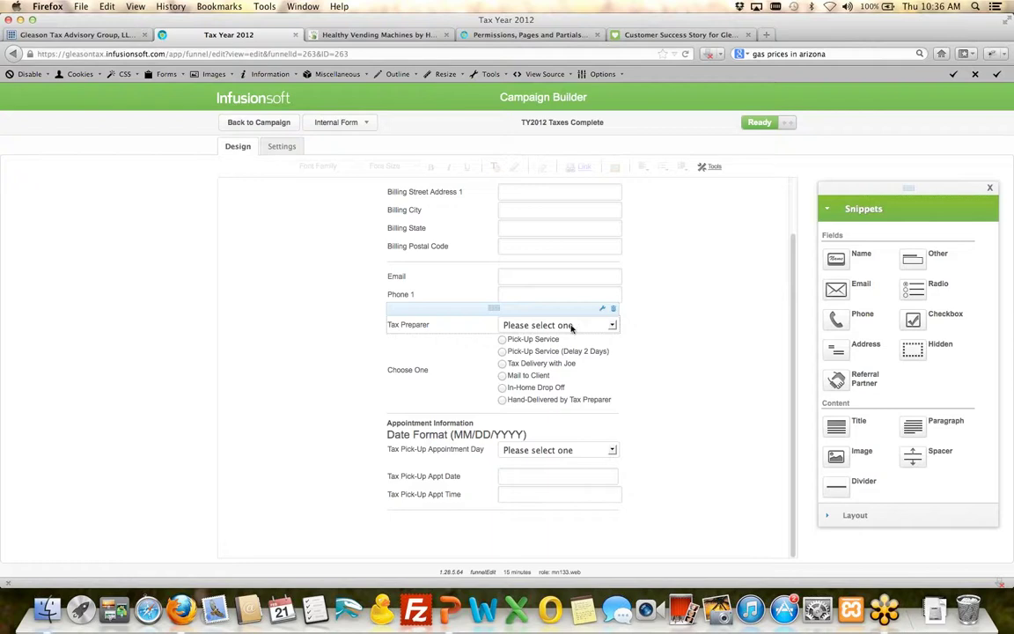
pyautogui.click(613, 308)
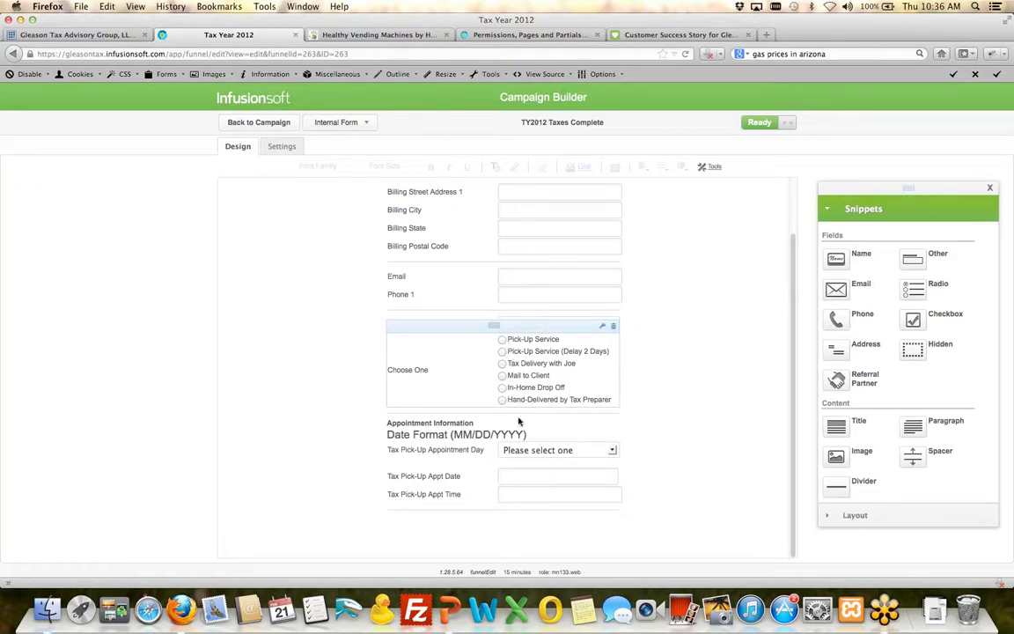
pyautogui.press('super+z')
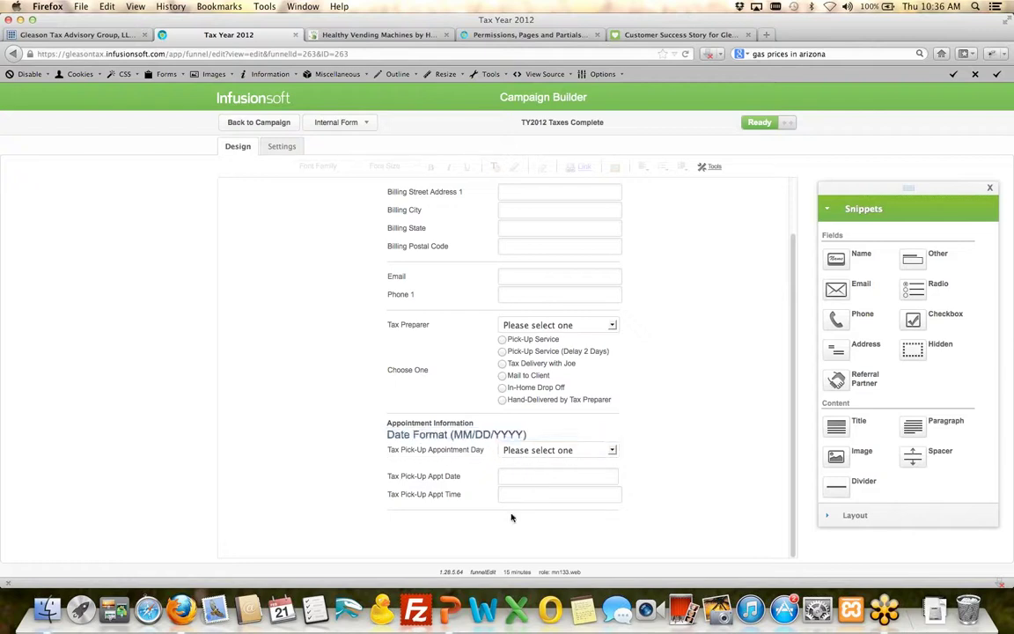
pyautogui.click(258, 124)
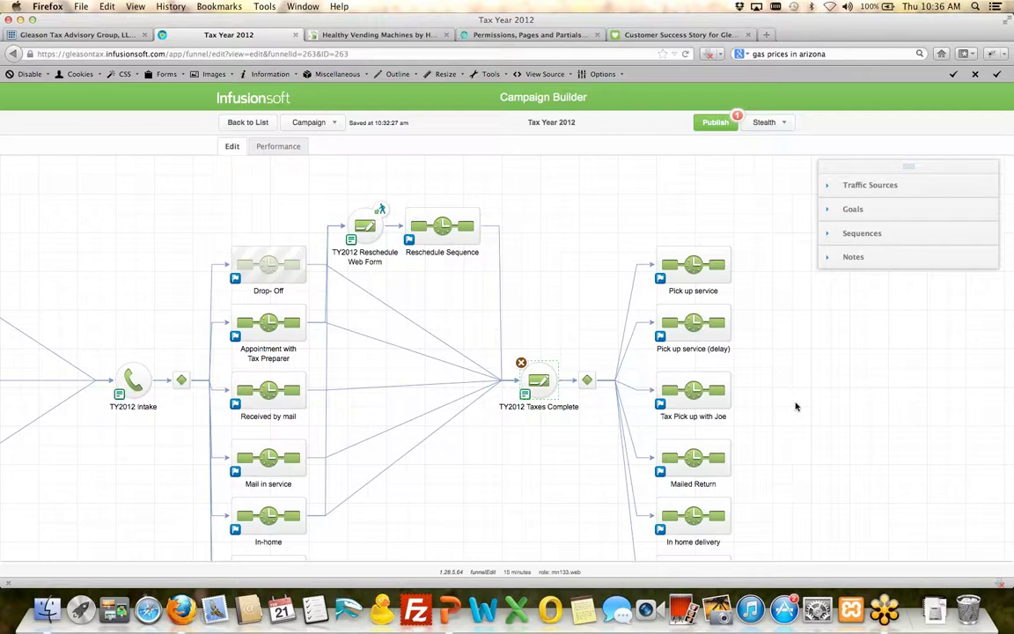
pyautogui.scroll(-5, 720, 369)
pyautogui.hscroll(3, 719, 369)
# Step: Deselect TY2012 Taxes Complete, pan the campaign map, and start publishing the 1 pending change
pyautogui.scroll(1, 721, 309)
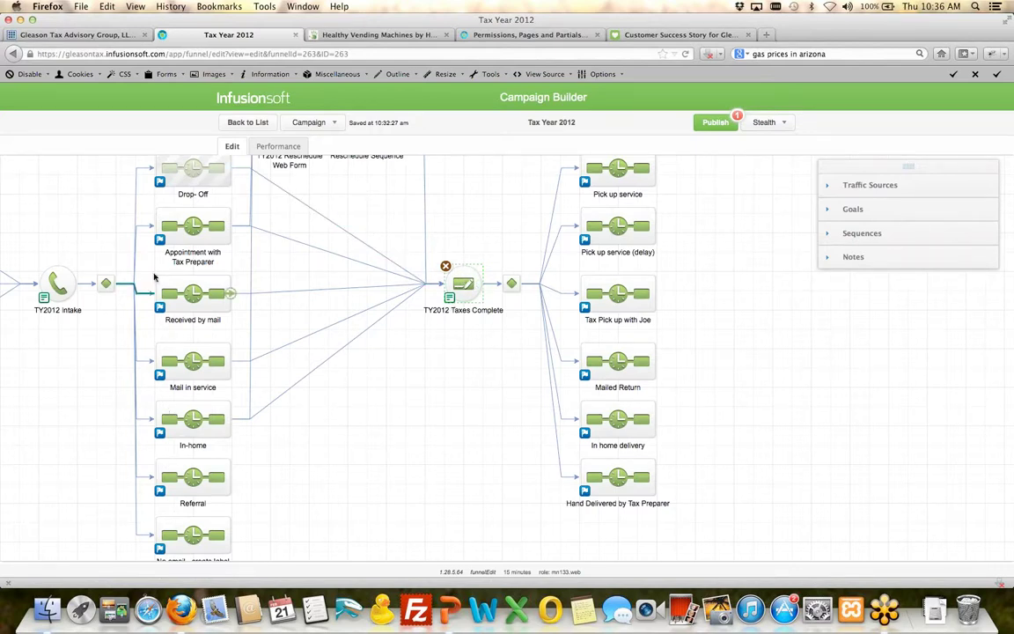
pyautogui.click(332, 455)
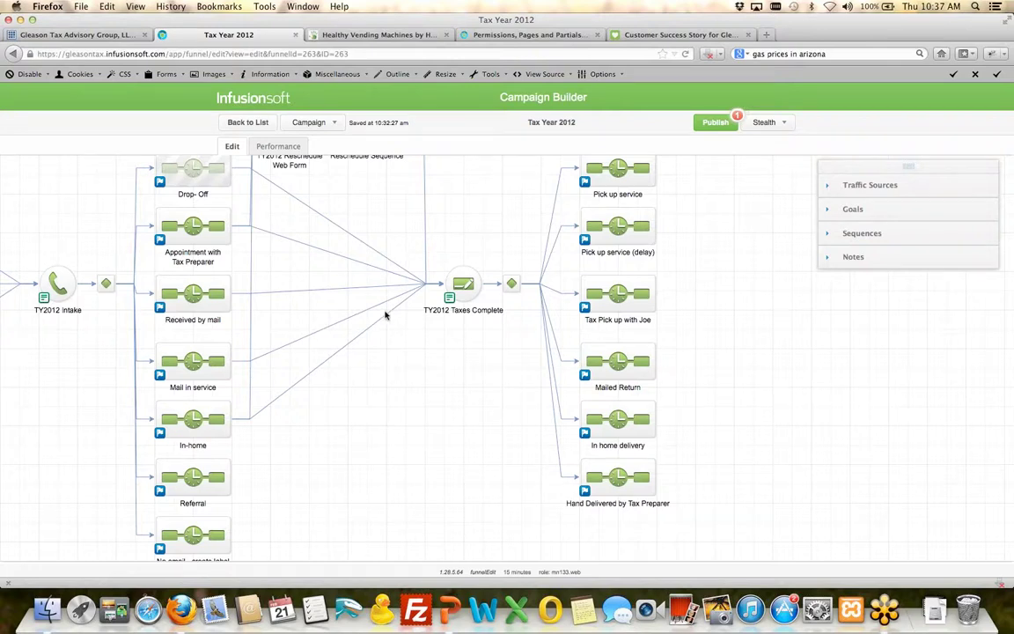
pyautogui.moveTo(451, 195); pyautogui.dragTo(539, 256)
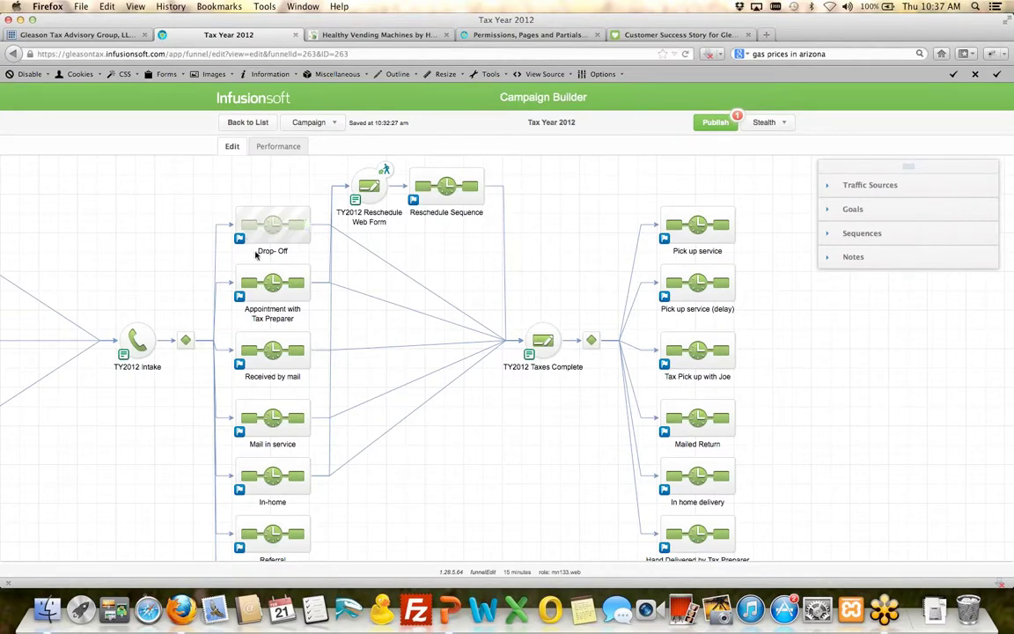
pyautogui.click(714, 122)
# Step: Confirm publishing the Tax Year 2012 changes, then switch to the Gleason Tax Advisory website
pyautogui.click(598, 388)
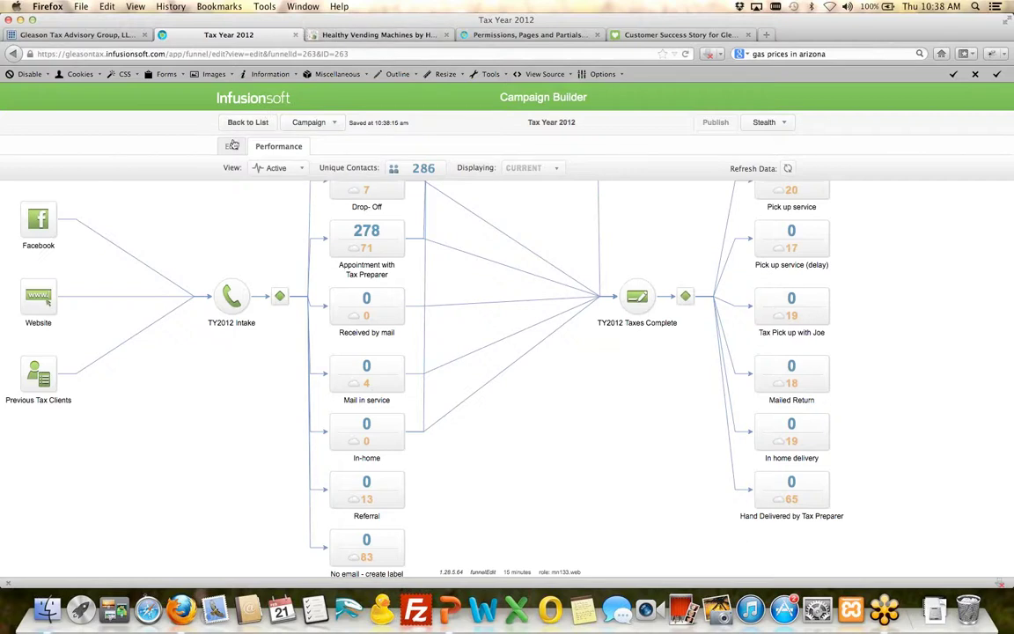
pyautogui.click(70, 36)
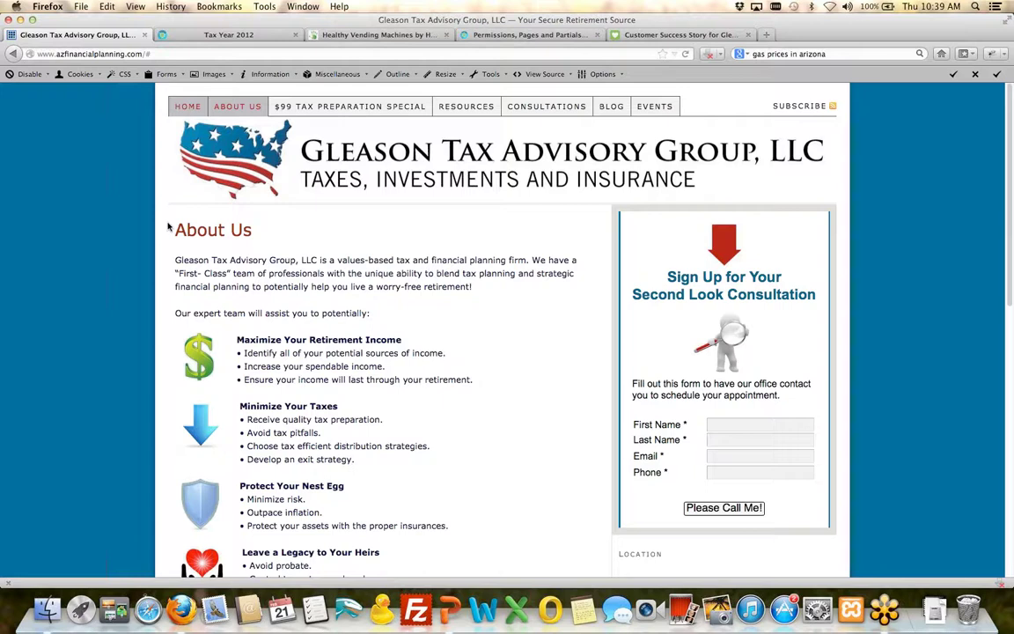
# Step: Go from the Gleason Tax home page to the $99 Tax Preparation Special page
pyautogui.click(182, 107)
pyautogui.click(349, 107)
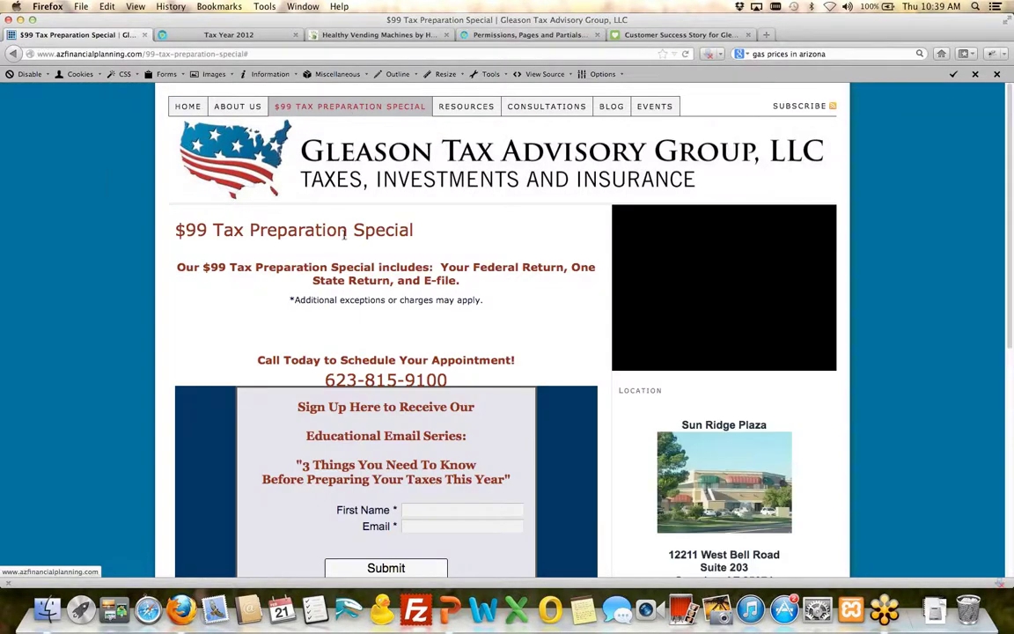
pyautogui.scroll(-3, 227, 278)
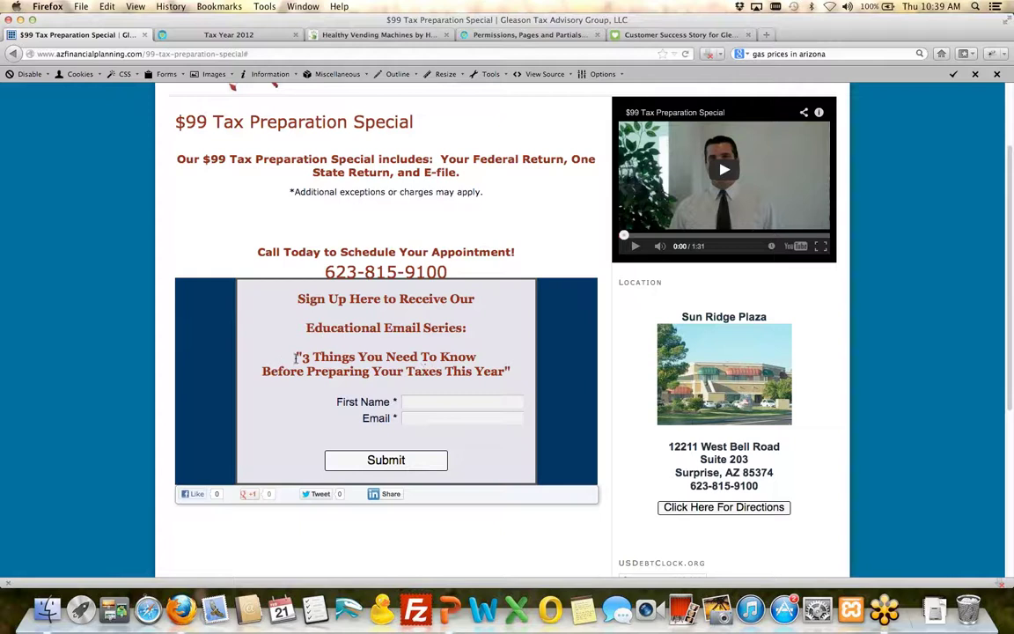
pyautogui.scroll(2, 297, 357)
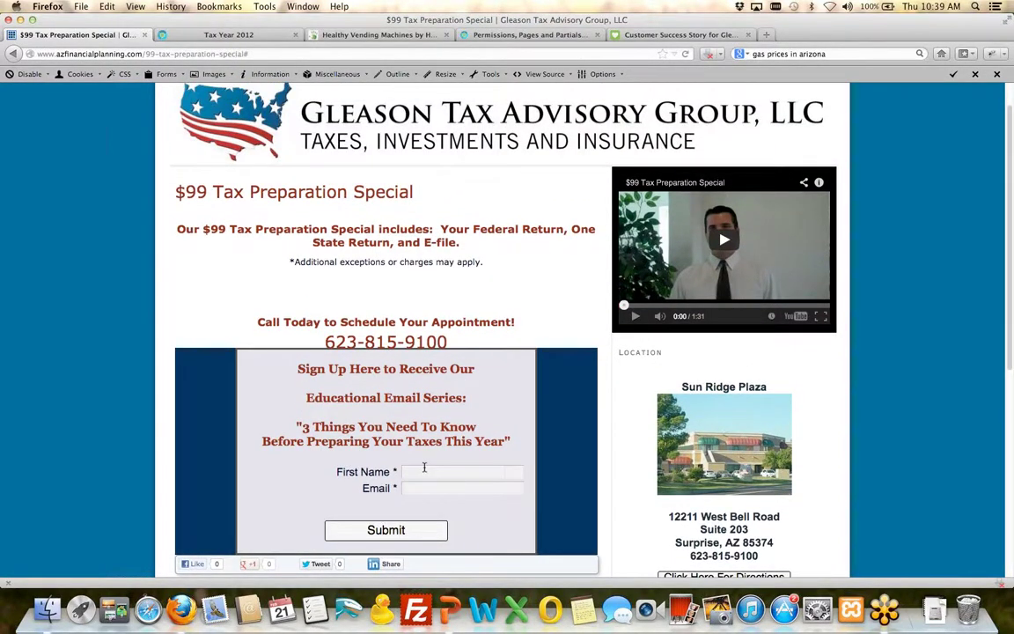
pyautogui.scroll(1, 326, 554)
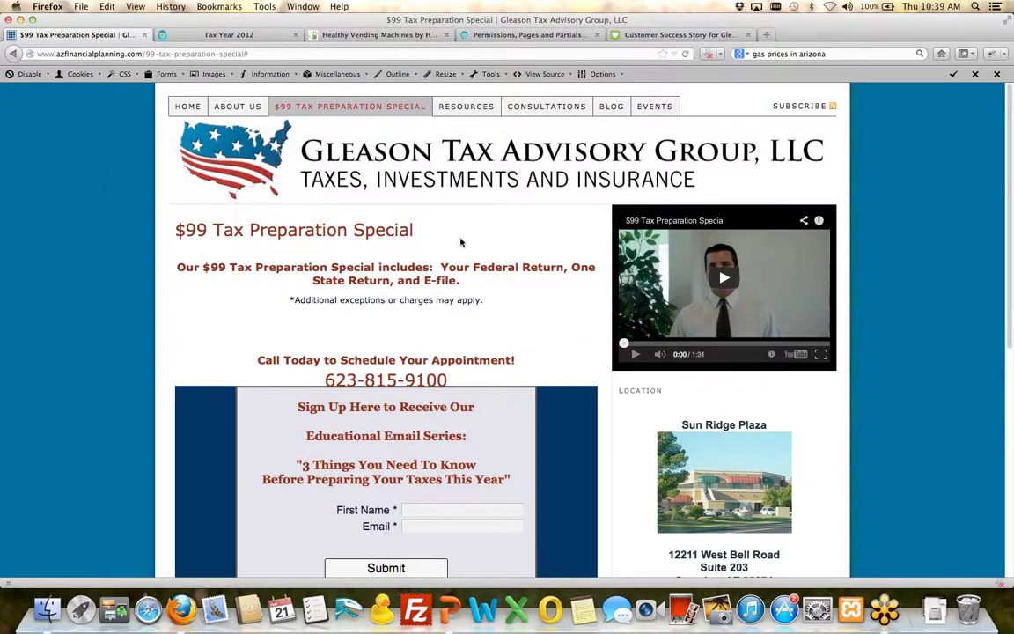
# Step: View the Free Identity Theft Report page, then the 5 Common Factors Affecting Retirement Income report form
pyautogui.moveTo(451, 107)
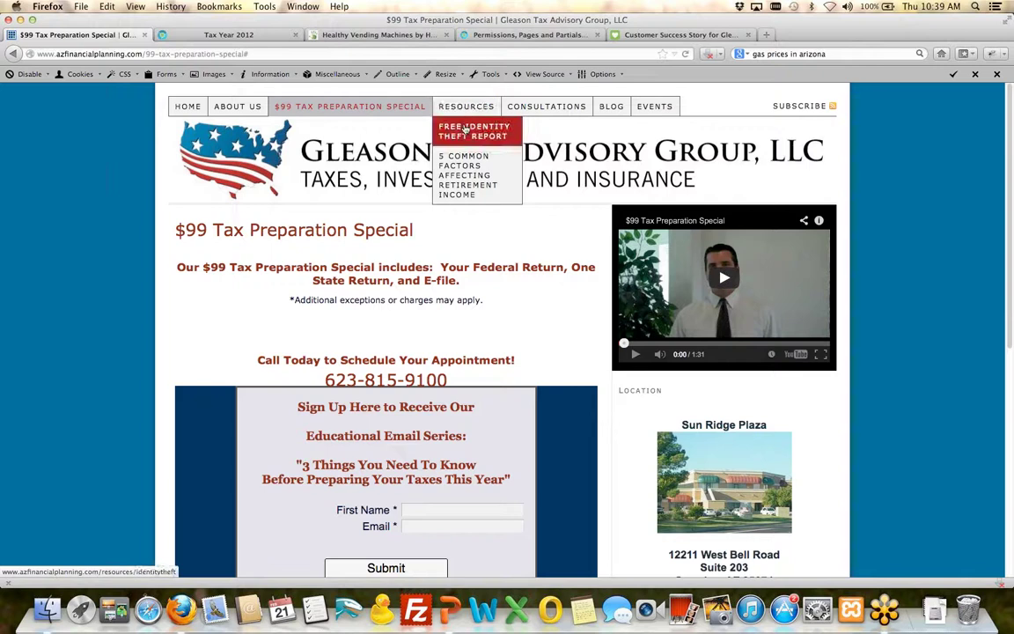
pyautogui.click(464, 132)
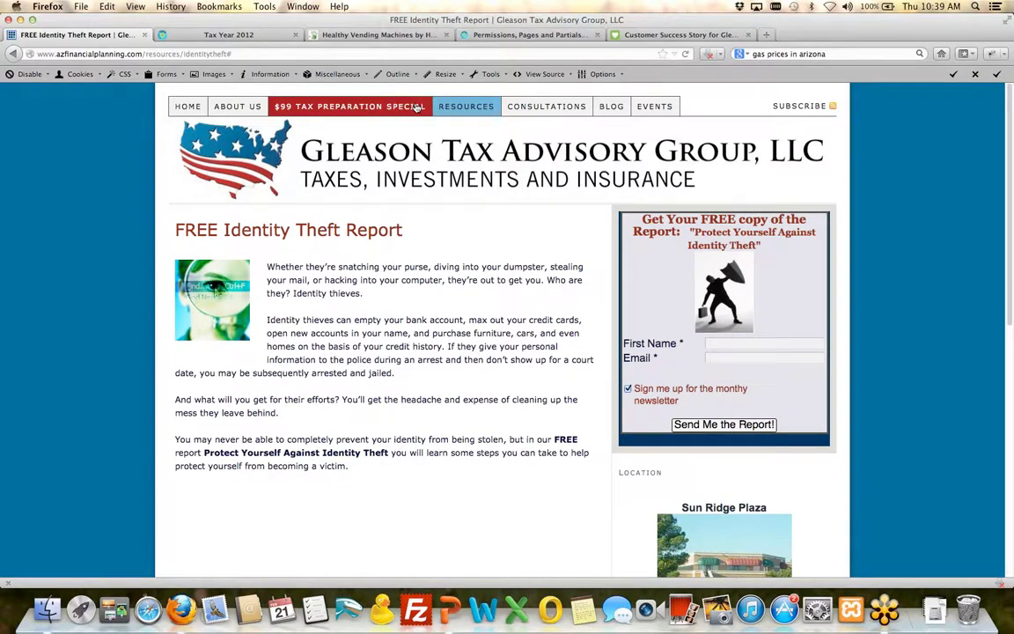
pyautogui.moveTo(476, 118)
pyautogui.click(466, 174)
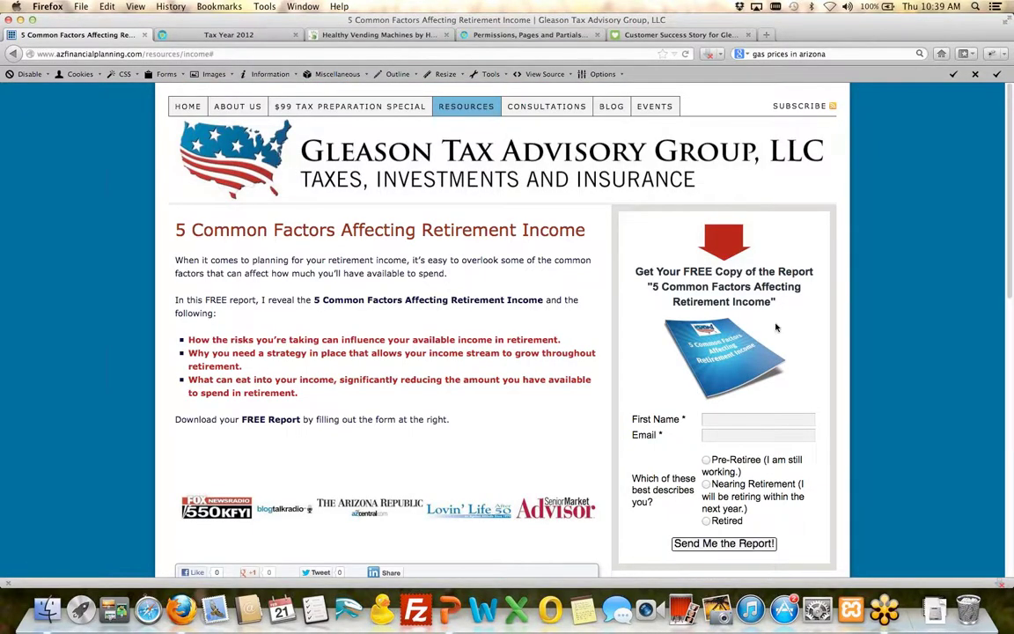
pyautogui.scroll(-1, 777, 328)
pyautogui.click(736, 363)
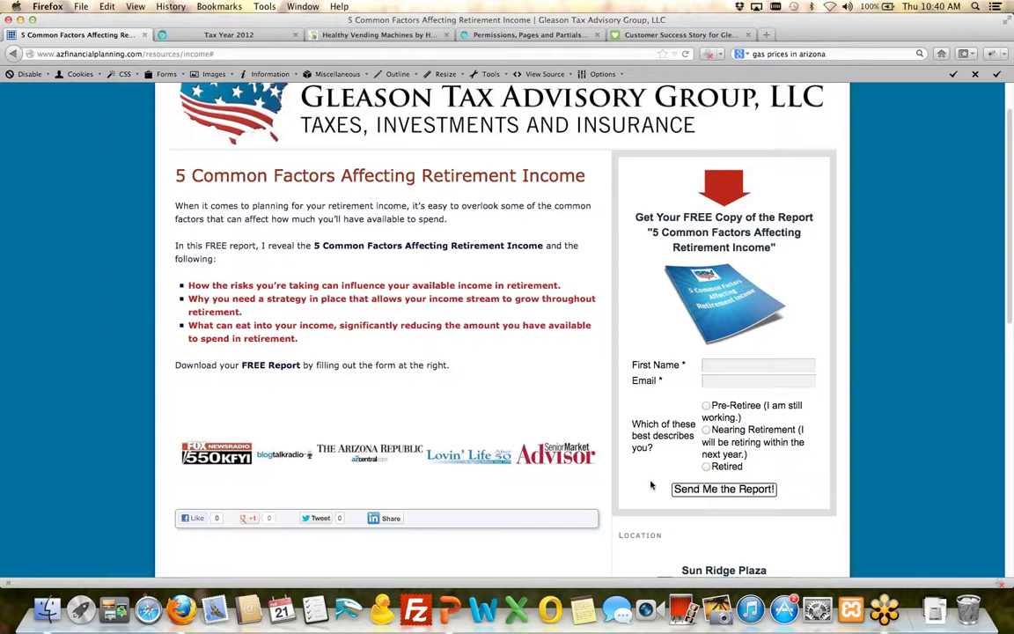
pyautogui.scroll(2, 455, 267)
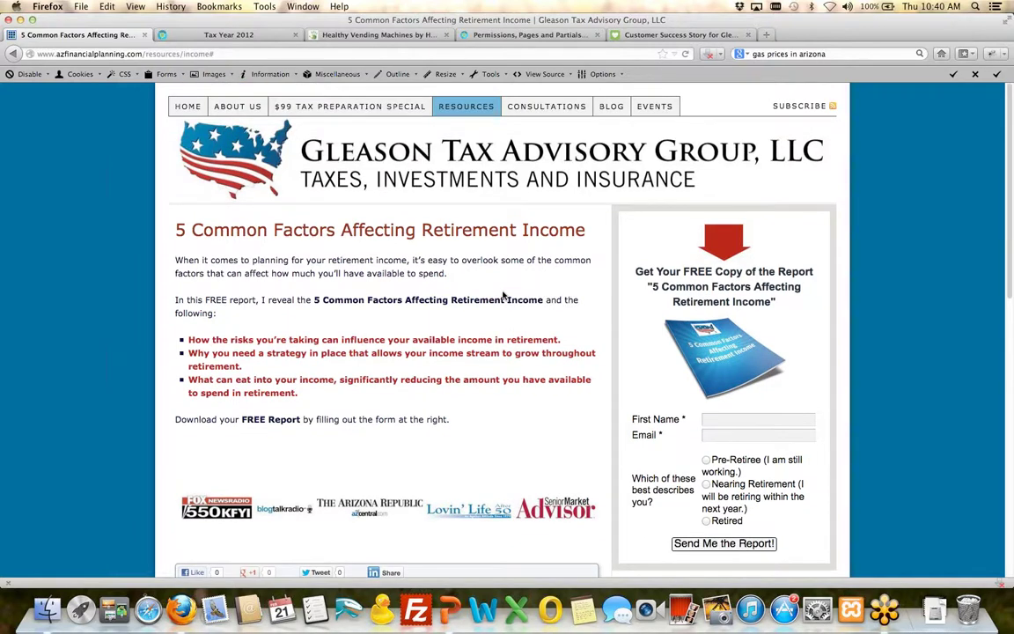
# Step: Look through the Are You OnTrak for Retirement? consultation page
pyautogui.moveTo(533, 107)
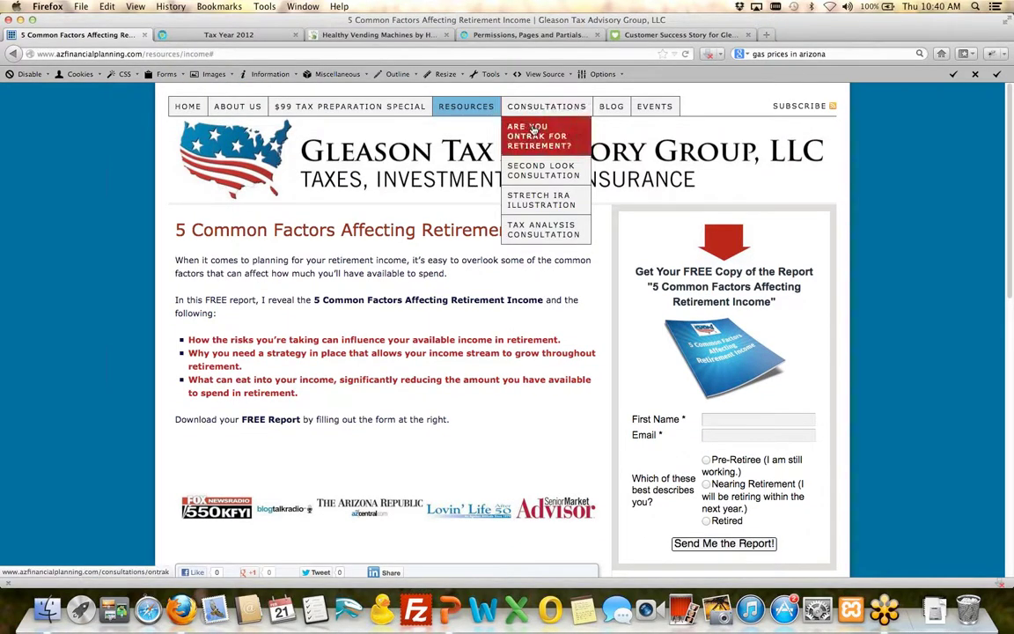
pyautogui.click(533, 130)
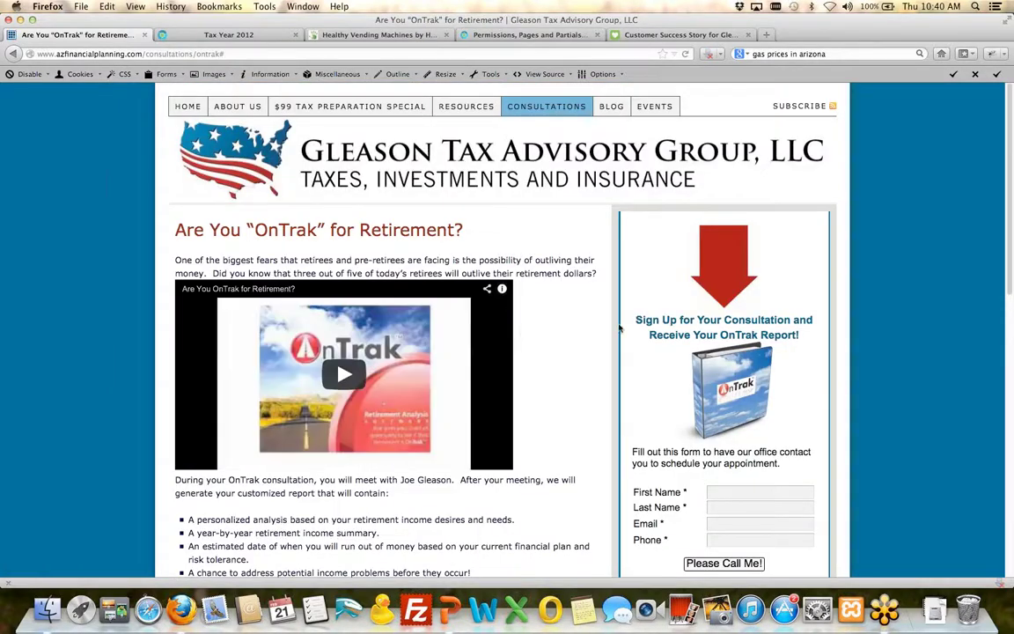
pyautogui.scroll(-3, 639, 319)
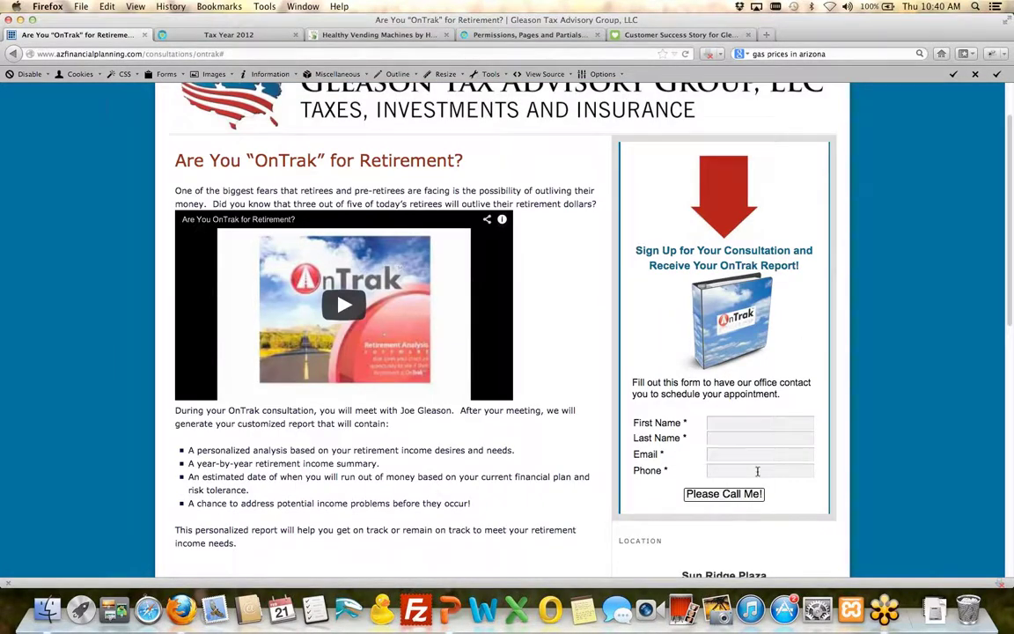
pyautogui.scroll(2, 762, 443)
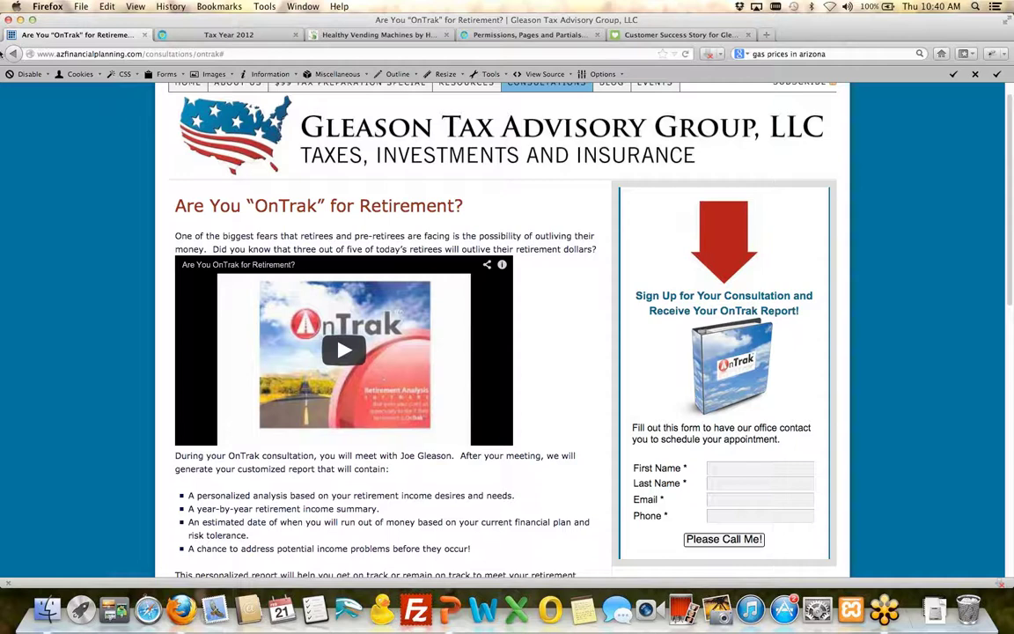
# Step: View the Stretch IRA Illustration page, then go back to the $99 special page
pyautogui.moveTo(536, 88)
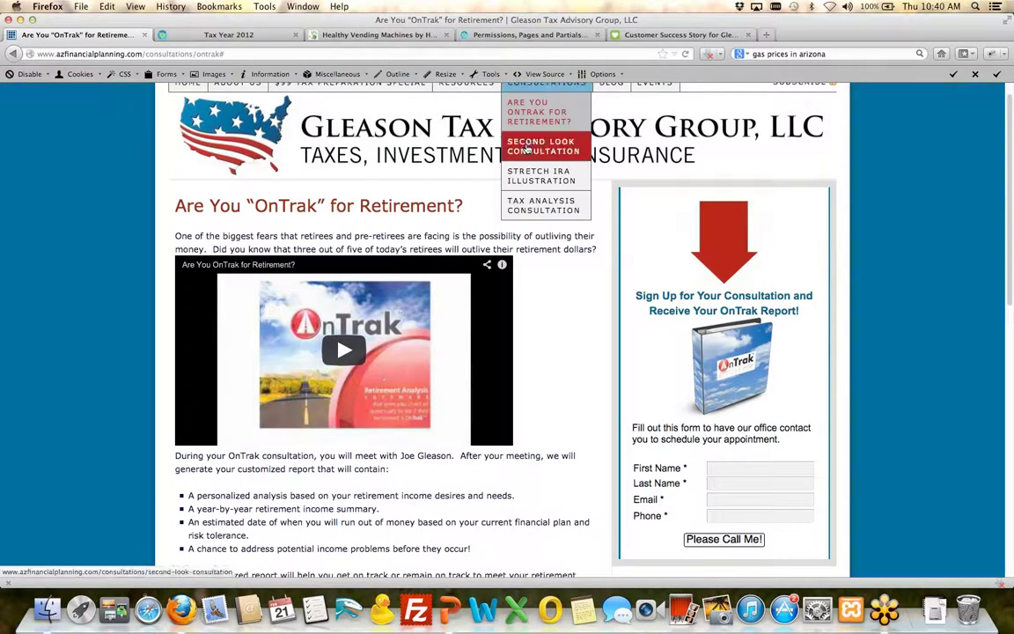
pyautogui.click(533, 174)
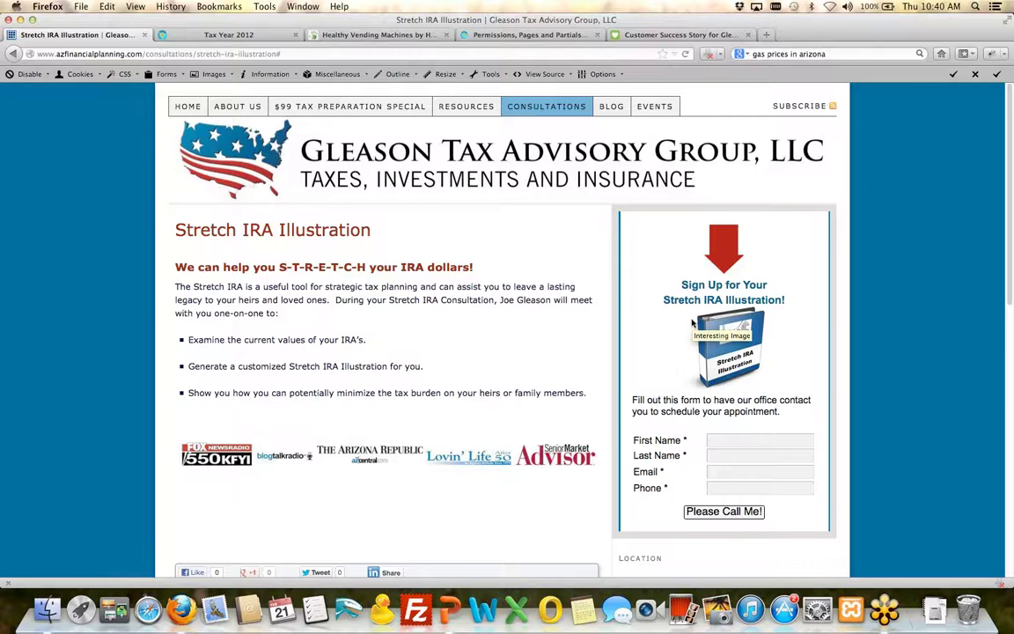
pyautogui.click(325, 109)
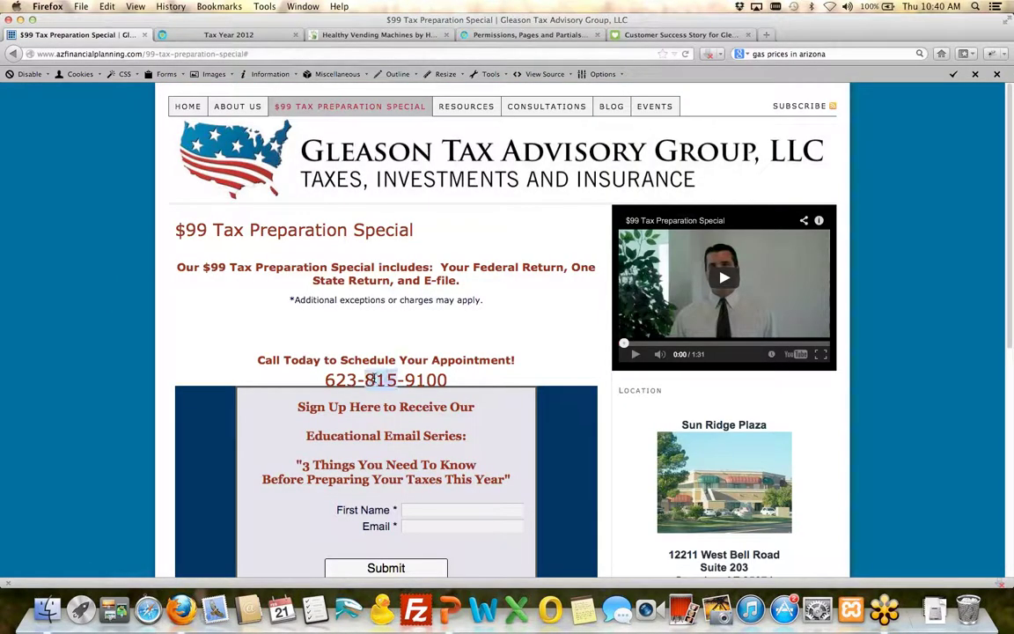
pyautogui.tripleClick(370, 379)
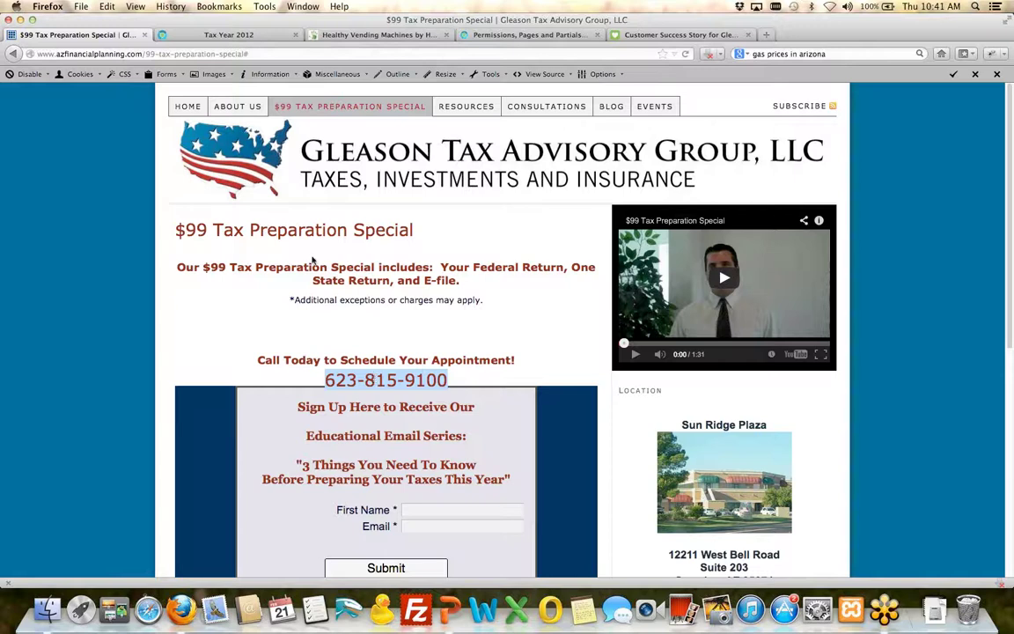
pyautogui.click(201, 35)
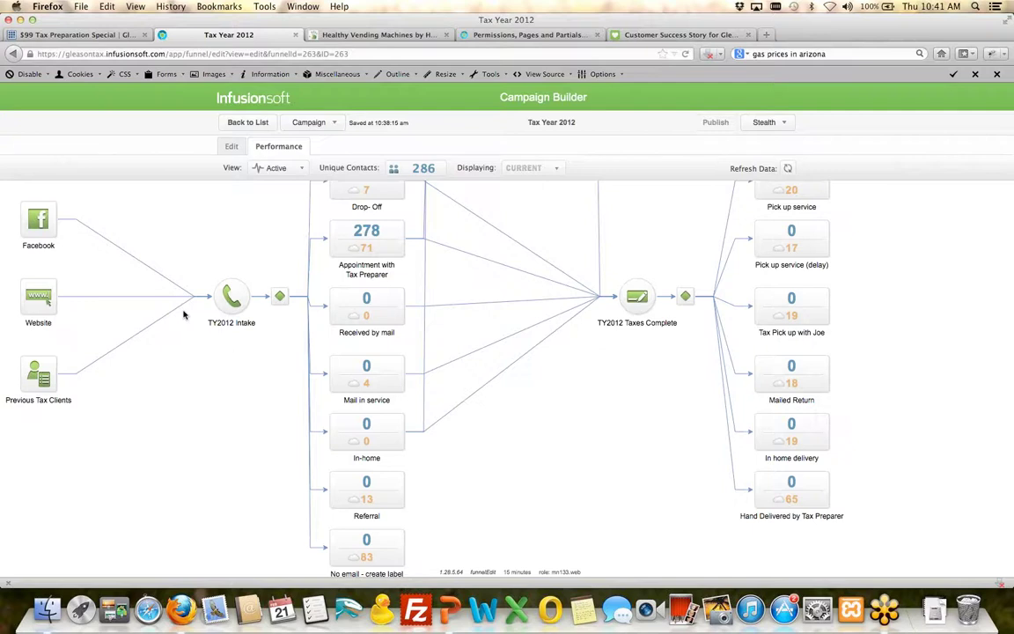
pyautogui.click(81, 35)
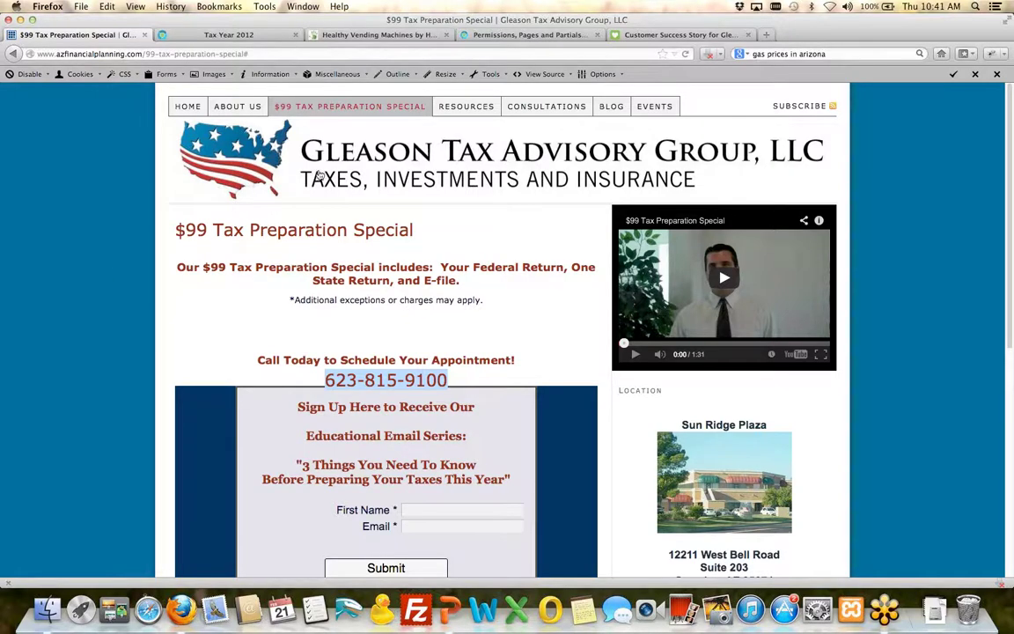
pyautogui.click(646, 36)
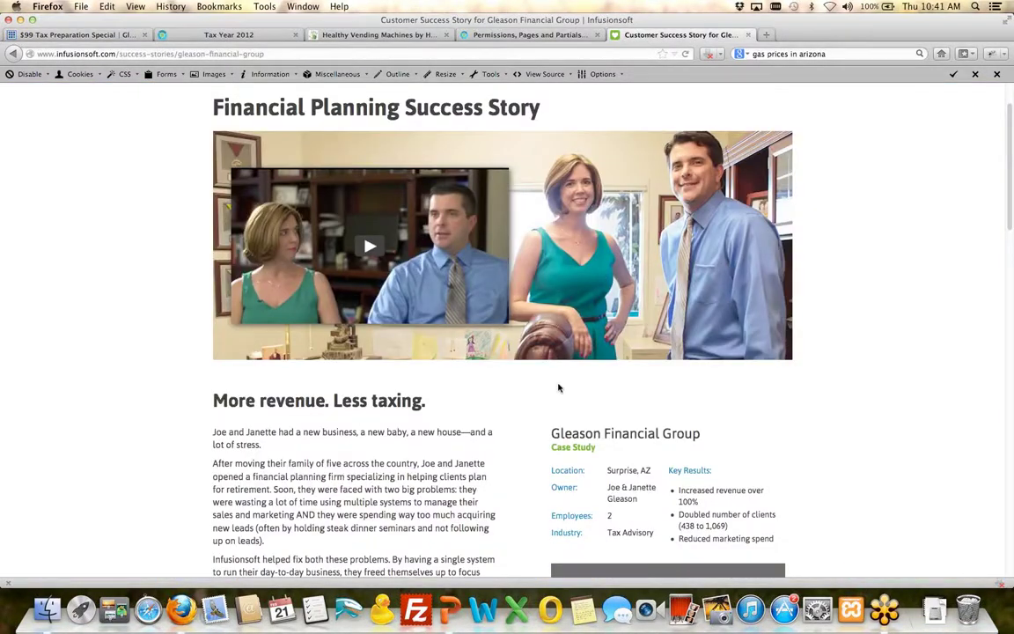
# Step: Read the Gleason Financial Group story, then browse Infusionsoft's Customer Testimonials list
pyautogui.scroll(-3, 440, 424)
pyautogui.scroll(4, 440, 424)
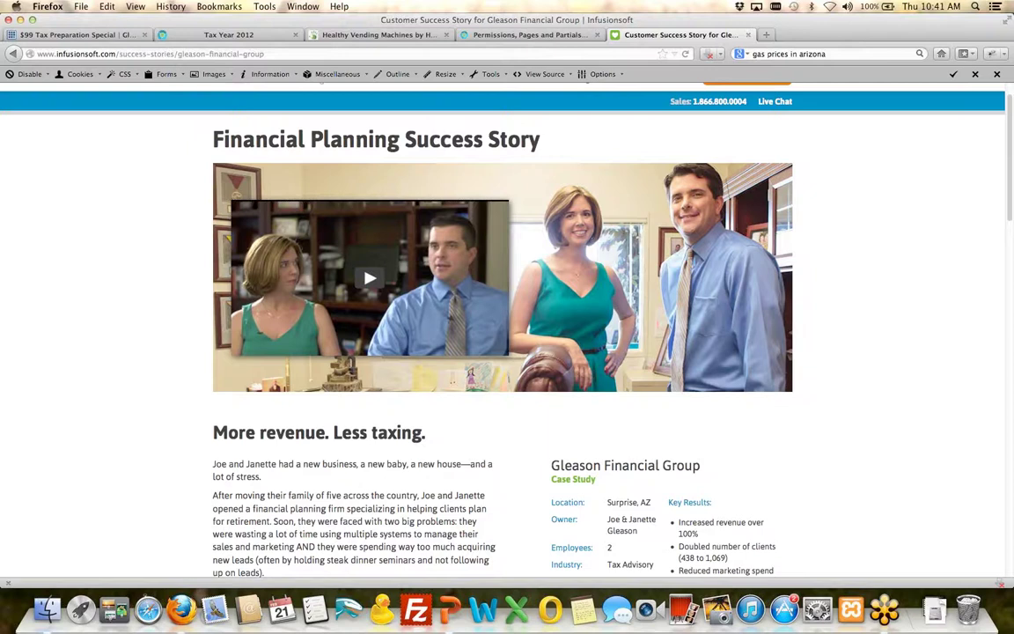
pyautogui.scroll(-3, 842, 449)
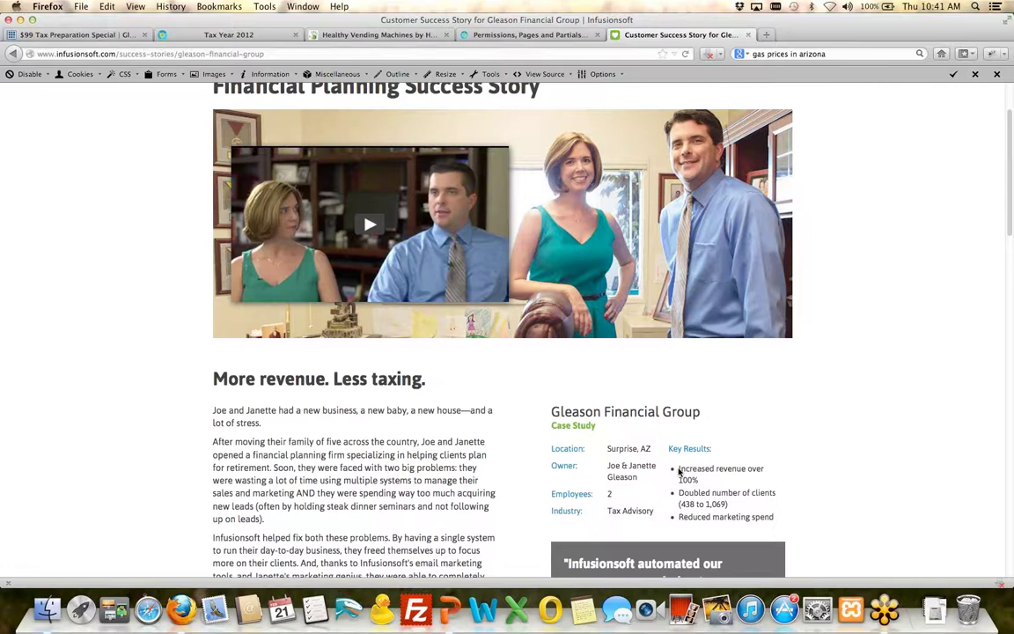
pyautogui.scroll(2, 679, 473)
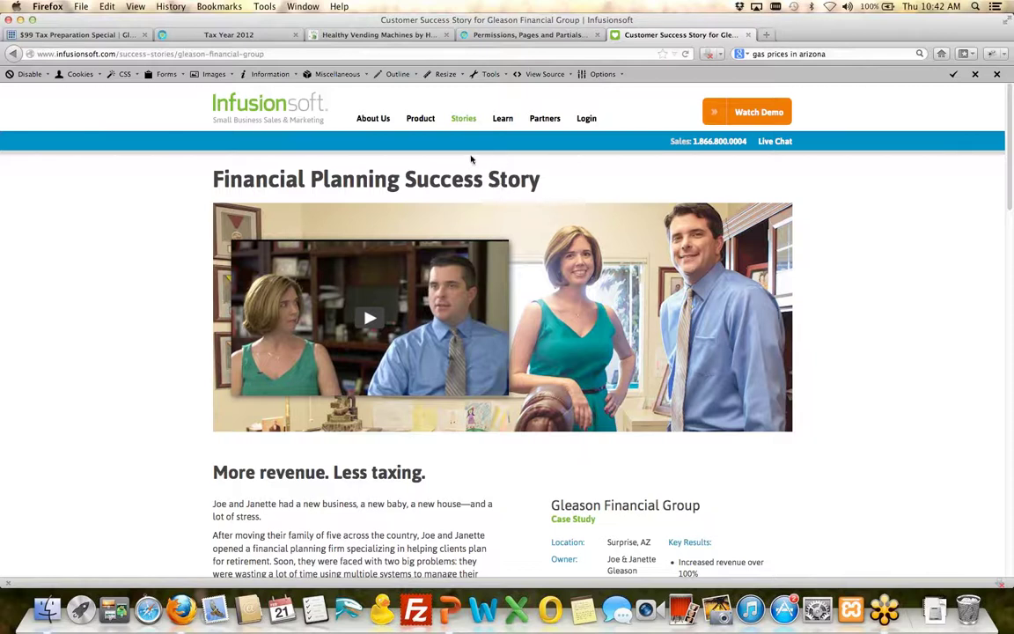
pyautogui.moveTo(462, 128)
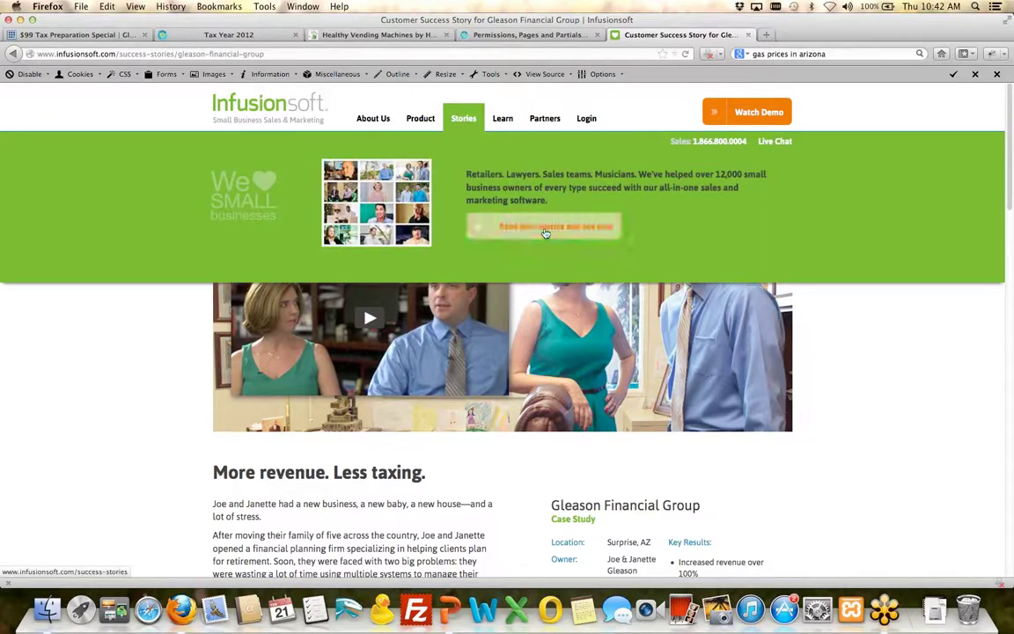
pyautogui.scroll(-5, 168, 336)
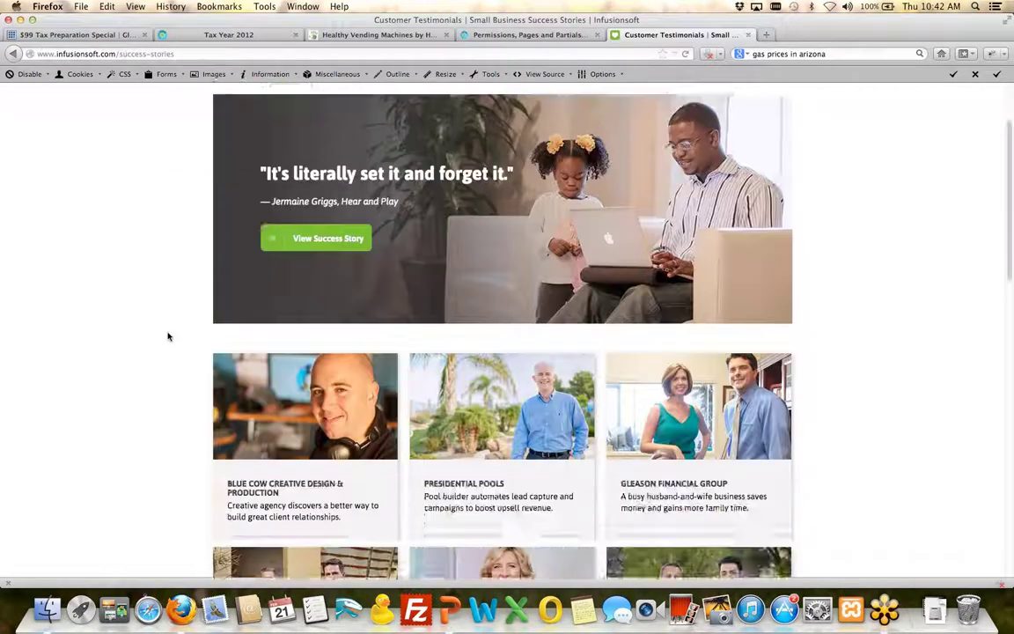
pyautogui.scroll(-3, 168, 337)
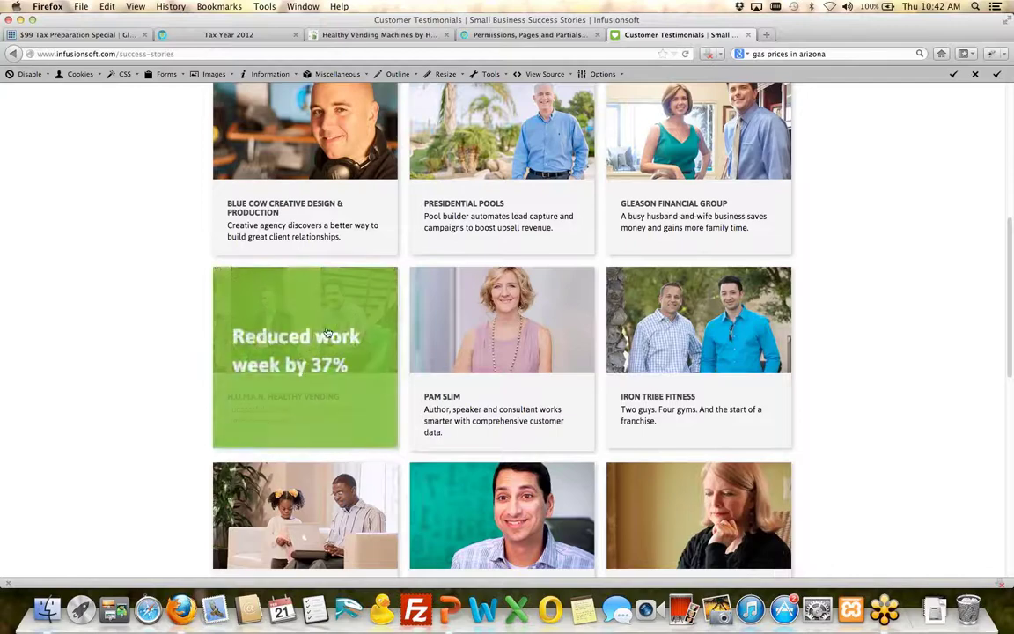